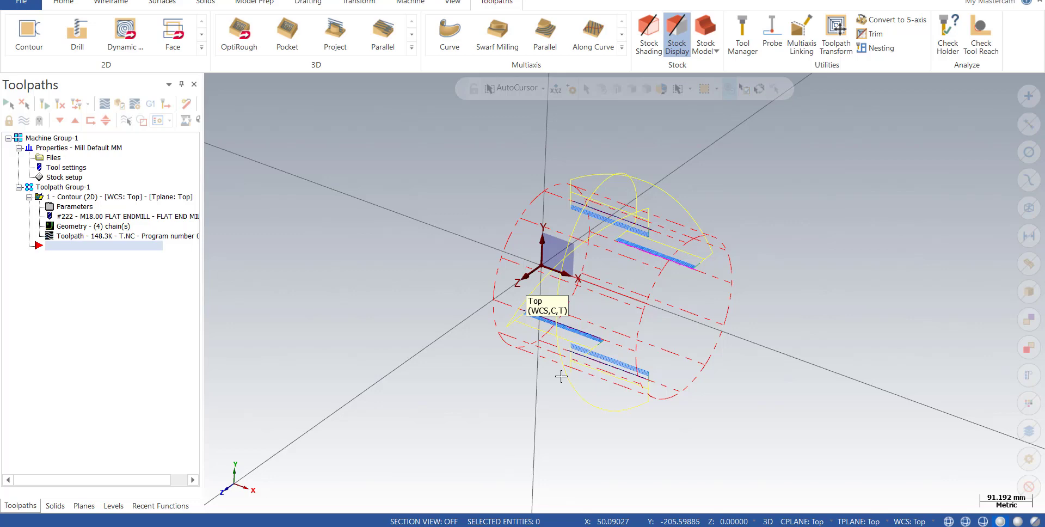
# Step: Orbit the view around the cylinder to inspect the contour toolpath
pyautogui.moveTo(578, 376)
pyautogui.mouseDown(button='middle')
pyautogui.moveTo(615, 422)
pyautogui.moveTo(595, 338)
pyautogui.moveTo(660, 361)
pyautogui.moveTo(570, 370)
pyautogui.moveTo(566, 344)
pyautogui.moveTo(571, 362)
pyautogui.mouseUp(button='middle')
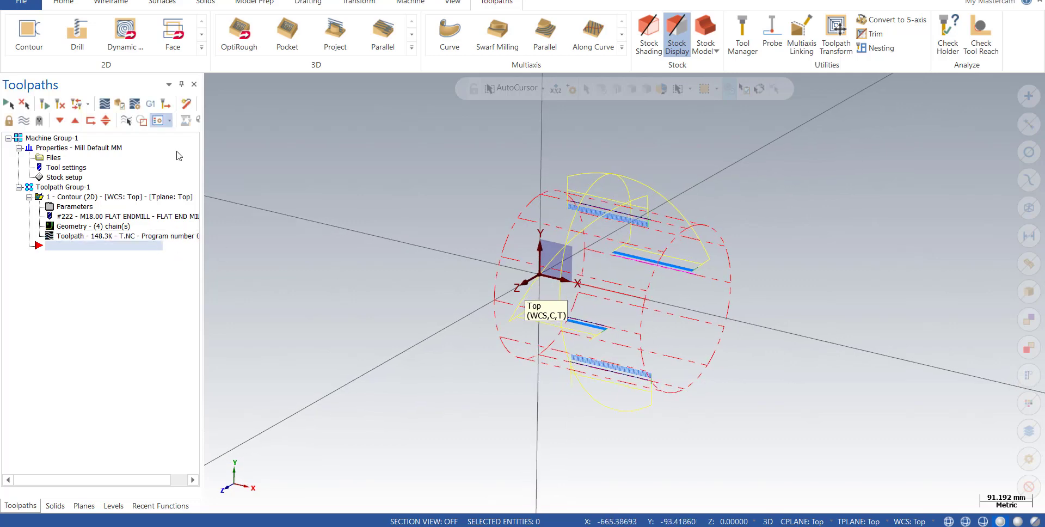
pyautogui.moveTo(537, 320); pyautogui.dragTo(508, 273, button='middle')
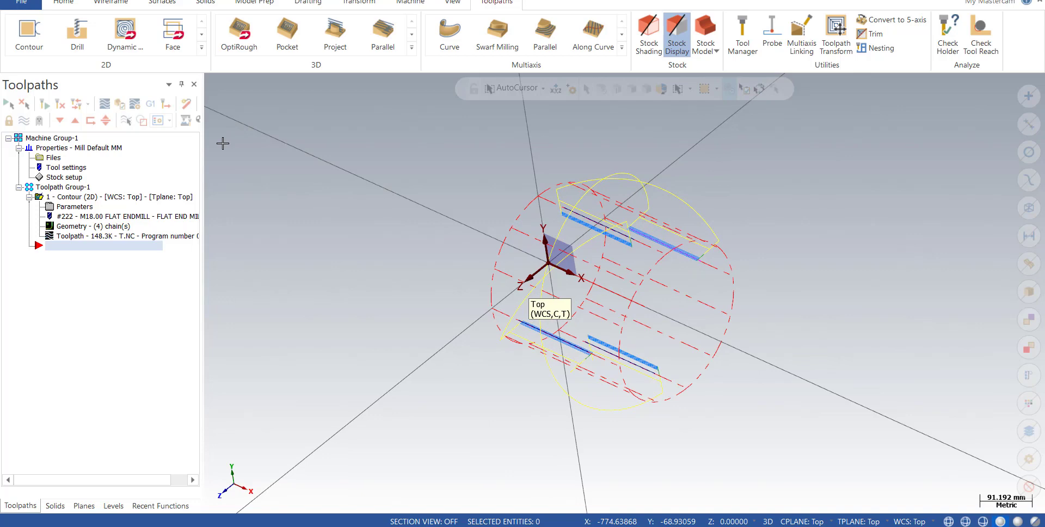
# Step: Simulate the contour toolpath, replay it at slower speed, and view the cut stock isometrically
pyautogui.click(121, 106)
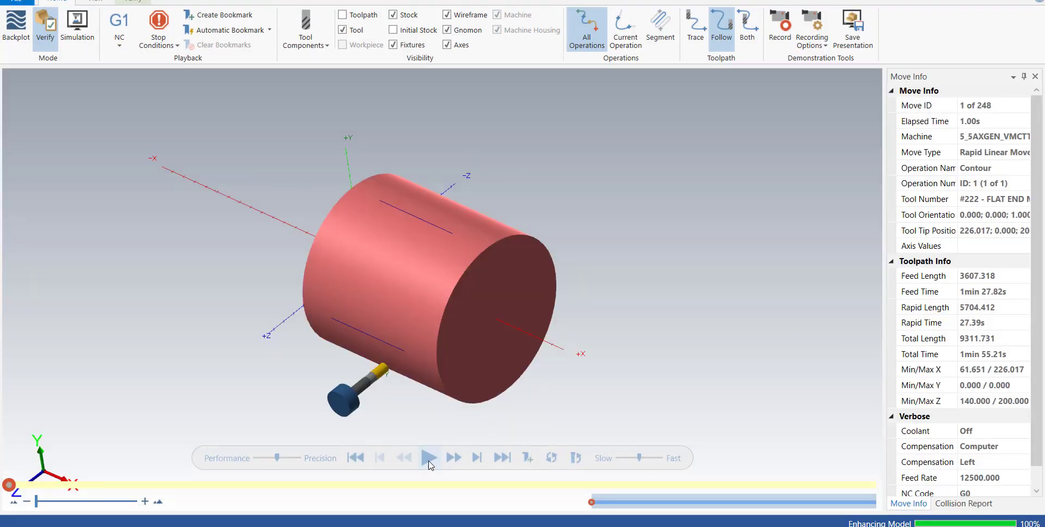
pyautogui.click(429, 460)
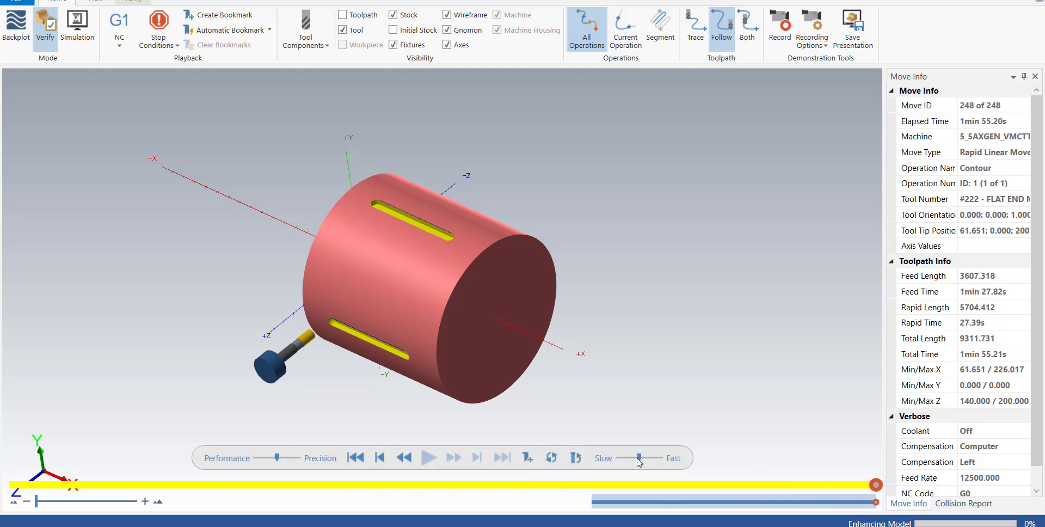
pyautogui.moveTo(639, 458); pyautogui.dragTo(623, 461)
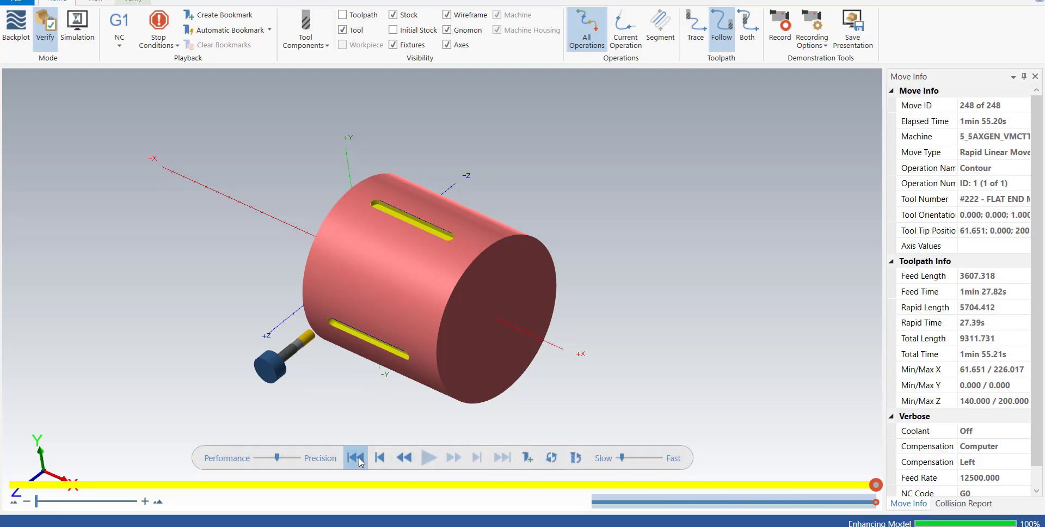
pyautogui.click(356, 457)
pyautogui.click(431, 460)
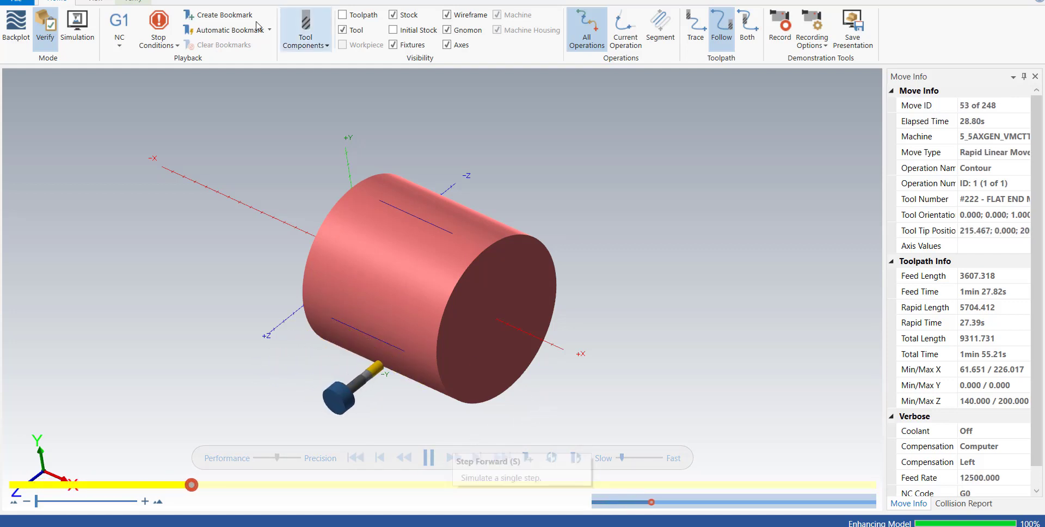
pyautogui.click(94, 2)
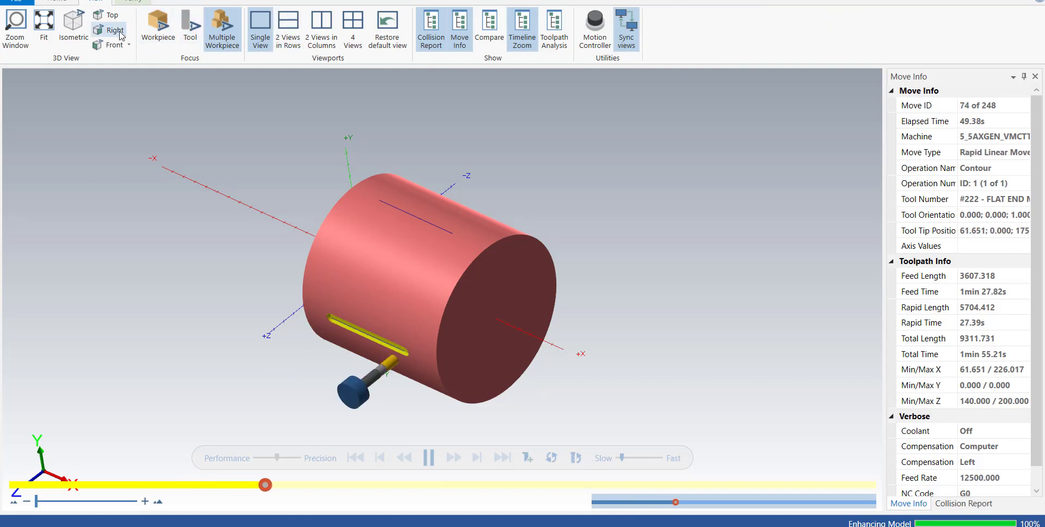
pyautogui.click(73, 28)
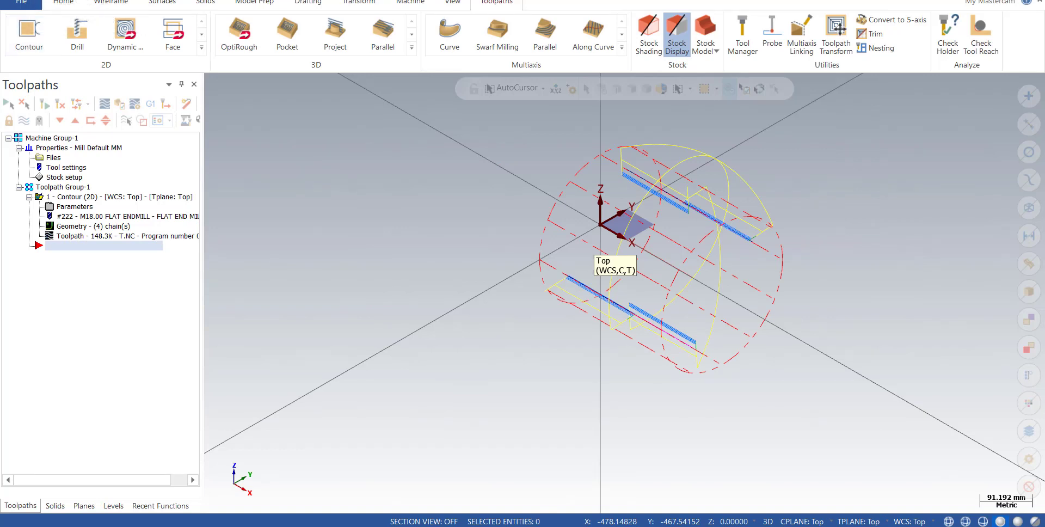
# Step: Start a new file and add a Mill Default machine group with its properties expanded
pyautogui.click(17, 2)
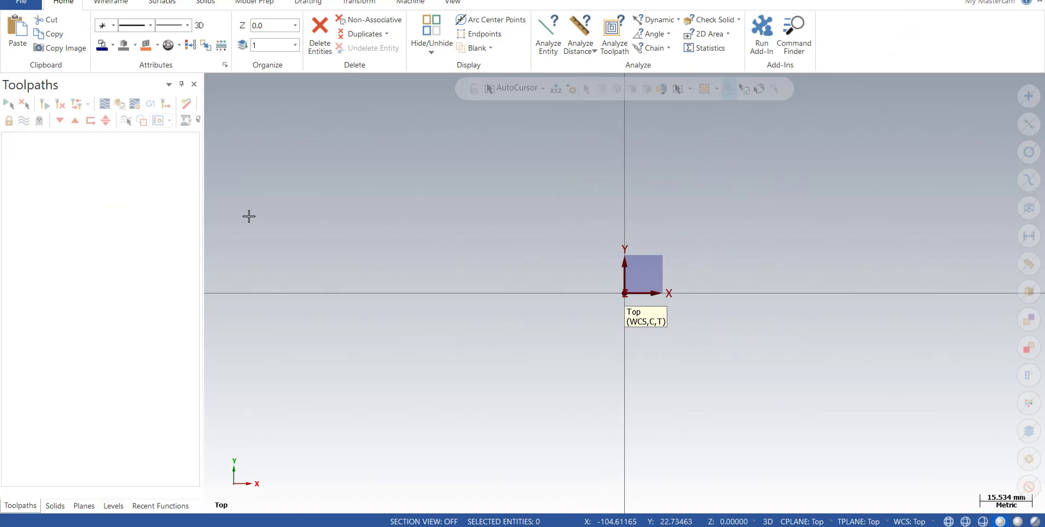
pyautogui.click(409, 3)
pyautogui.click(18, 50)
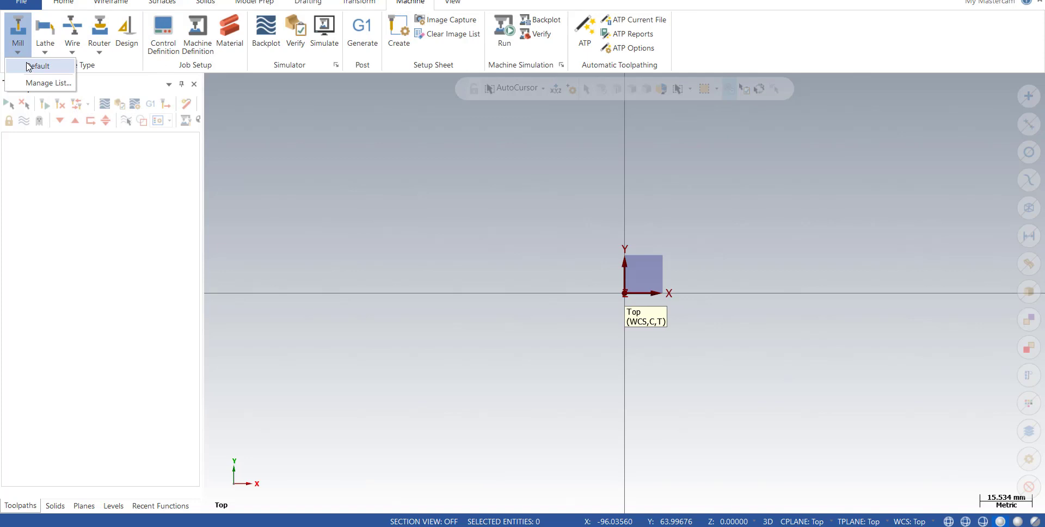
pyautogui.click(28, 66)
pyautogui.click(19, 148)
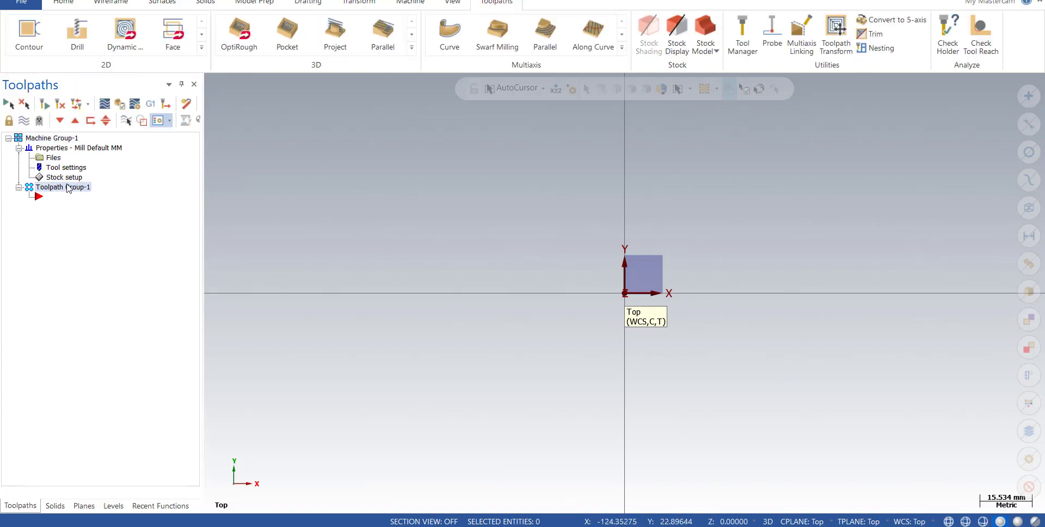
# Step: Define cylindrical stock along X, 300 diameter by 3000 long, displayed as wireframe
pyautogui.click(64, 177)
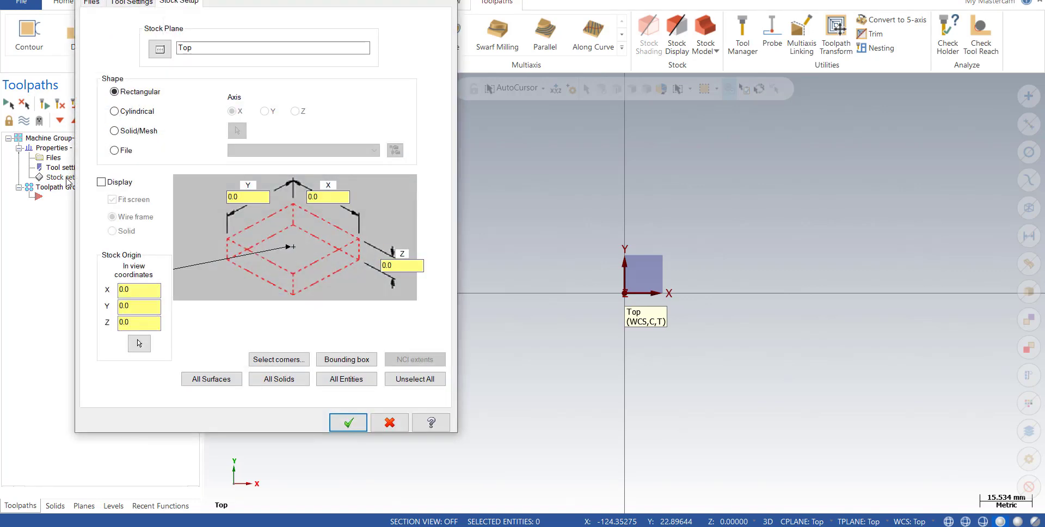
pyautogui.click(115, 111)
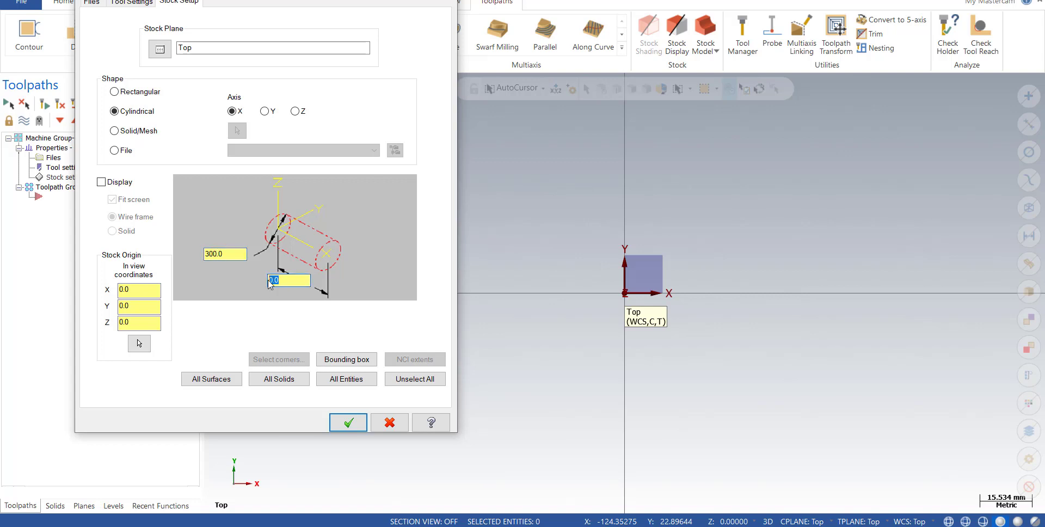
pyautogui.write('3000')
pyautogui.click(102, 182)
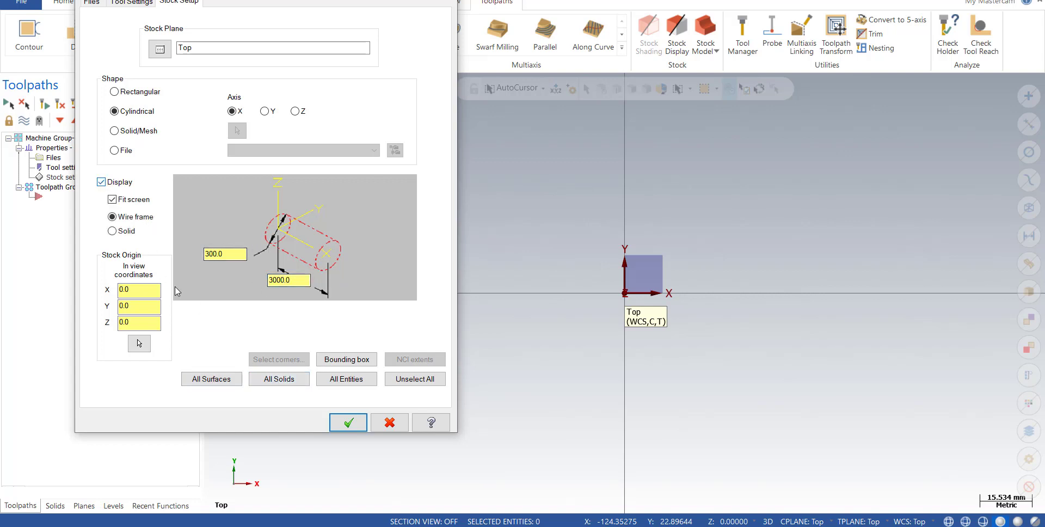
pyautogui.click(347, 422)
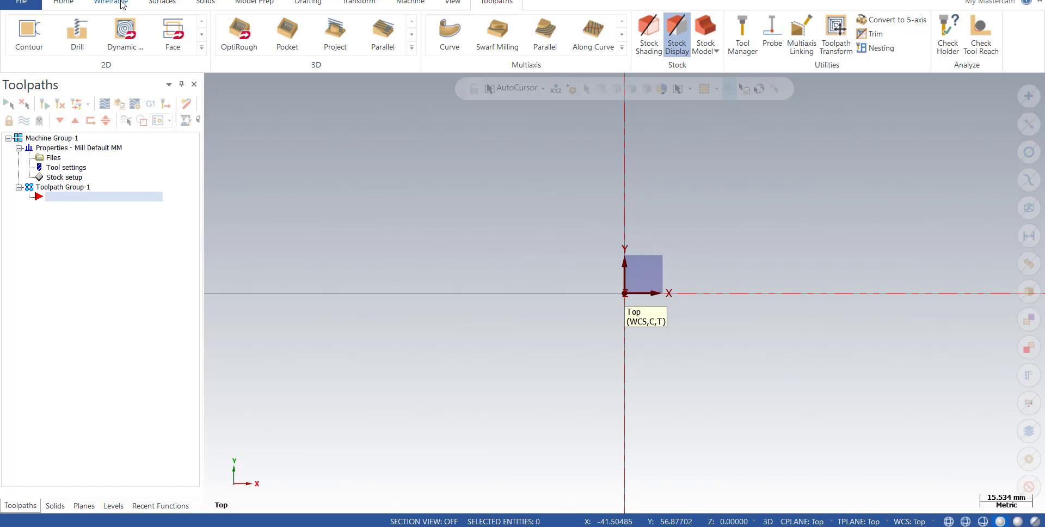
# Step: Shorten the cylindrical stock's length, fit it in view, and return to Top view
pyautogui.click(440, 3)
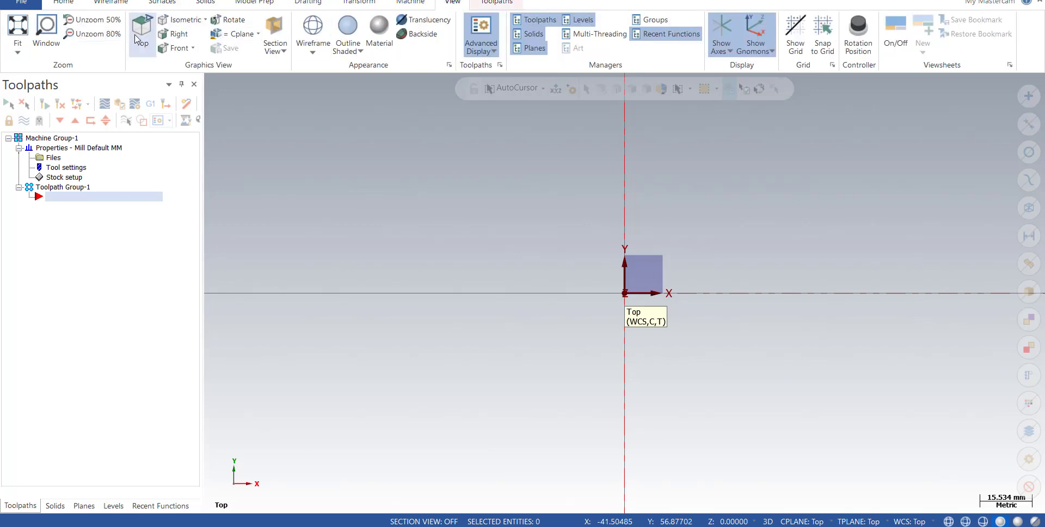
pyautogui.click(180, 23)
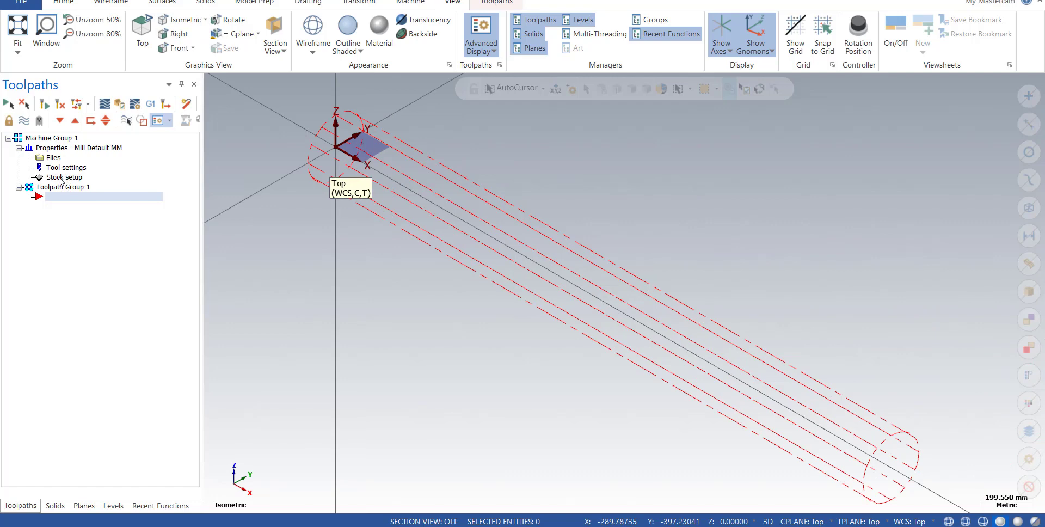
pyautogui.doubleClick(60, 178)
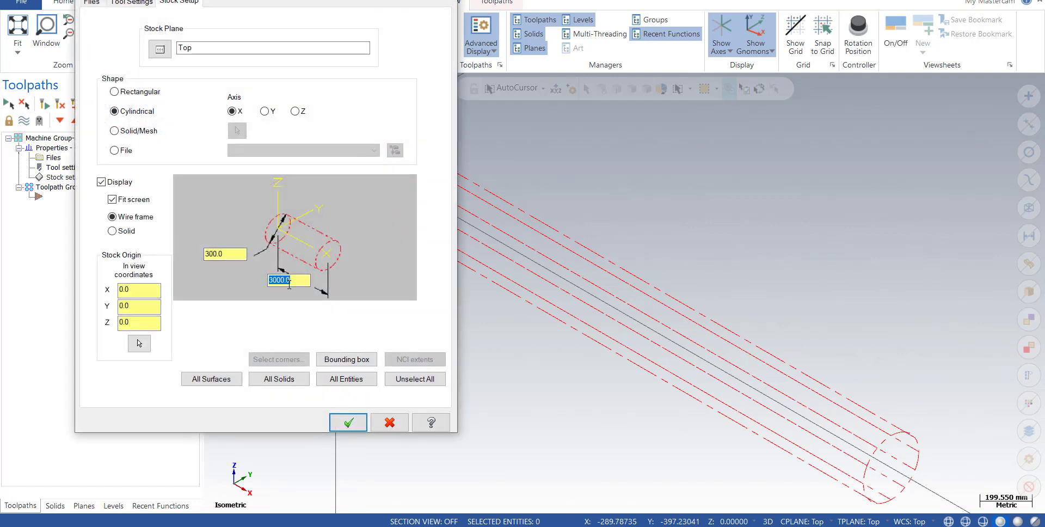
pyautogui.click(359, 419)
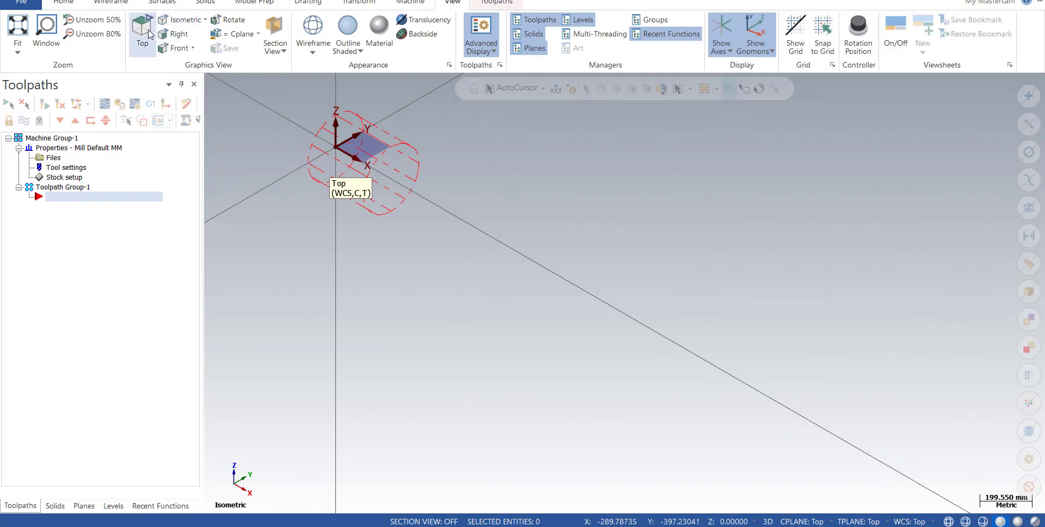
pyautogui.click(17, 24)
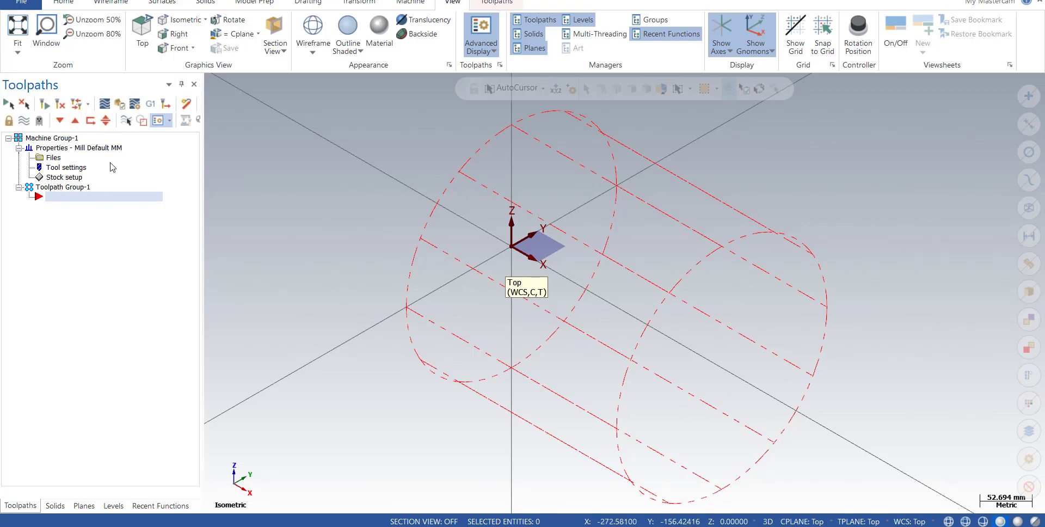
pyautogui.click(142, 30)
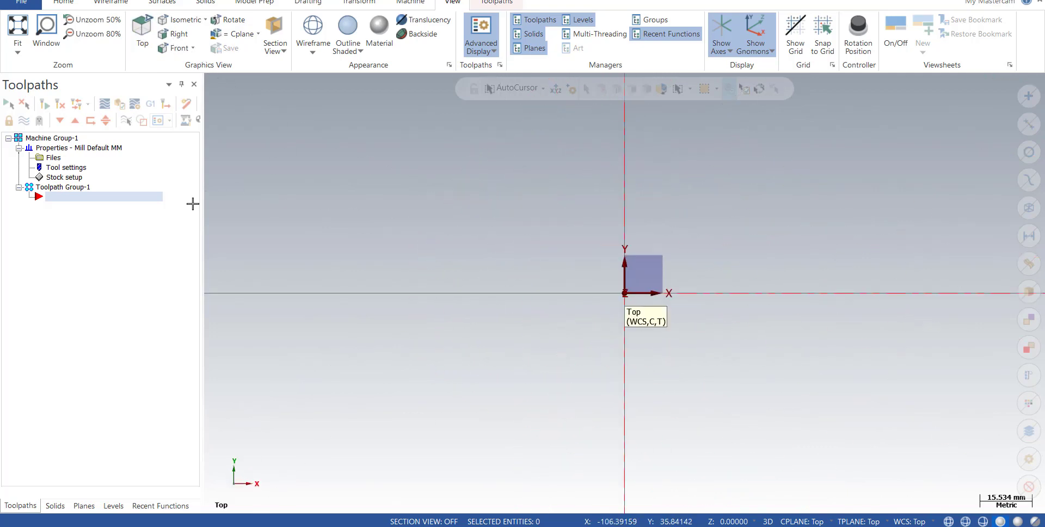
# Step: Draw a line from the origin along X, about 178.93 long, inside the stock
pyautogui.click(111, 4)
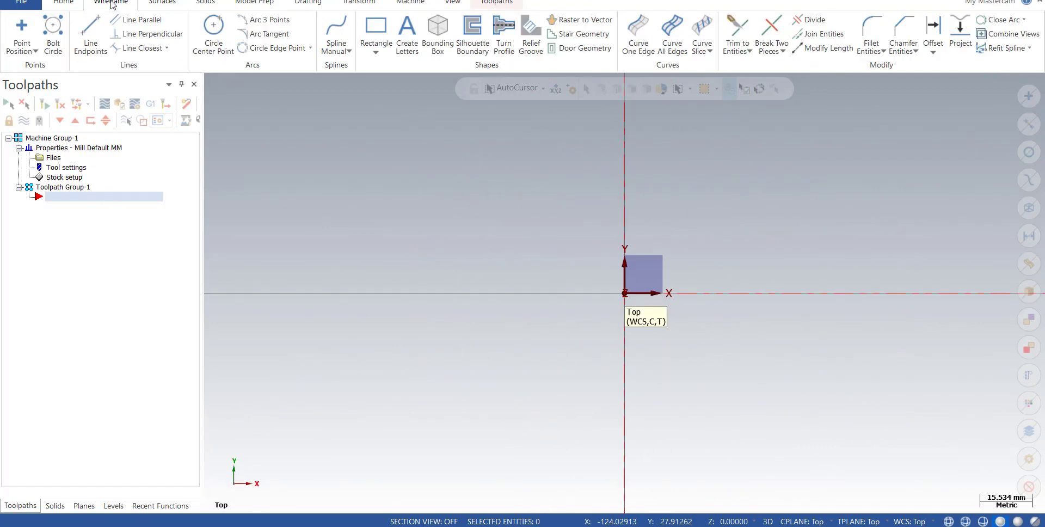
pyautogui.click(91, 29)
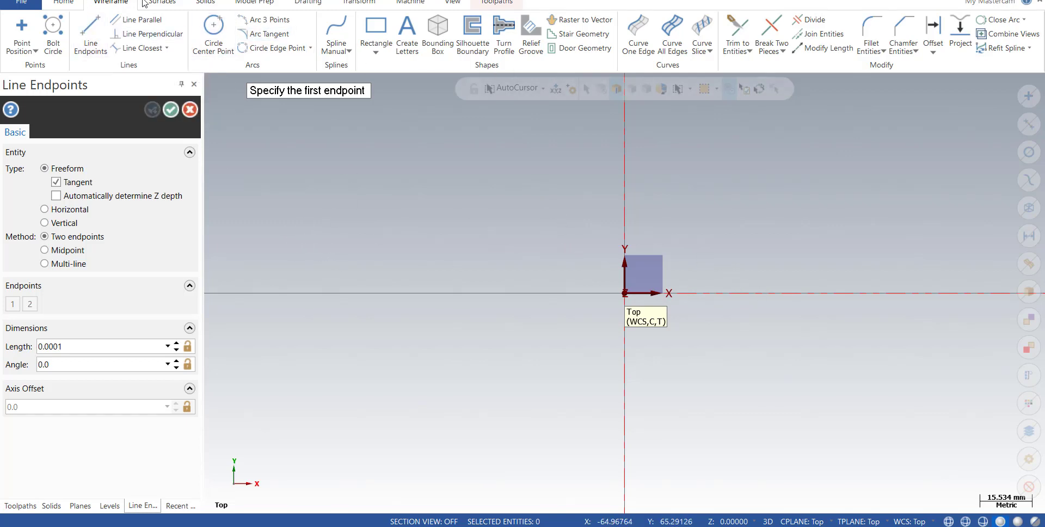
pyautogui.click(449, 3)
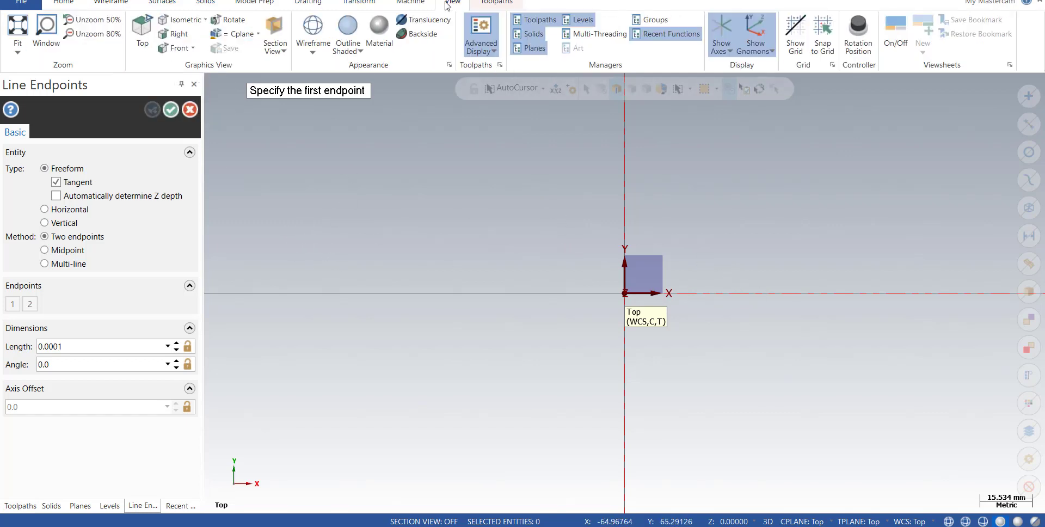
pyautogui.click(18, 33)
pyautogui.click(505, 308)
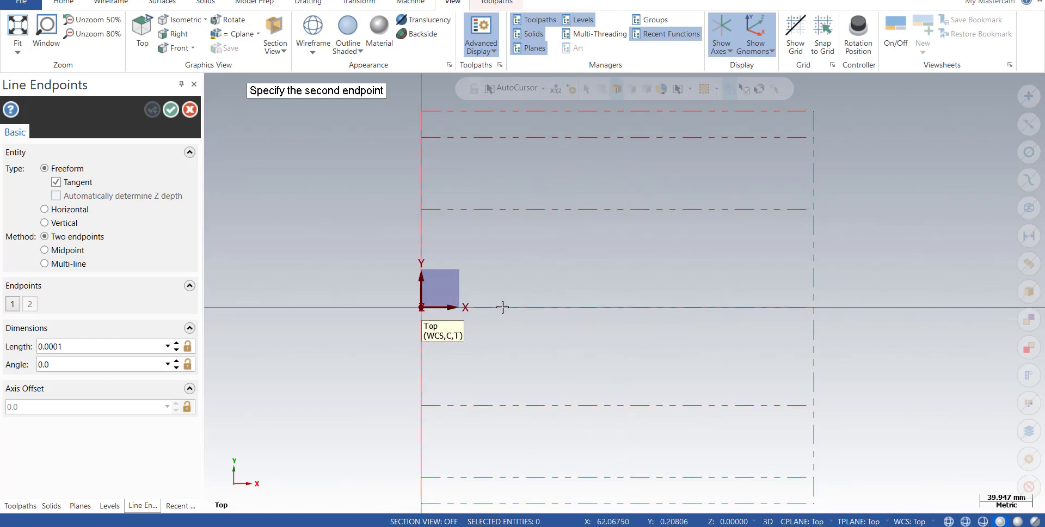
pyautogui.click(736, 310)
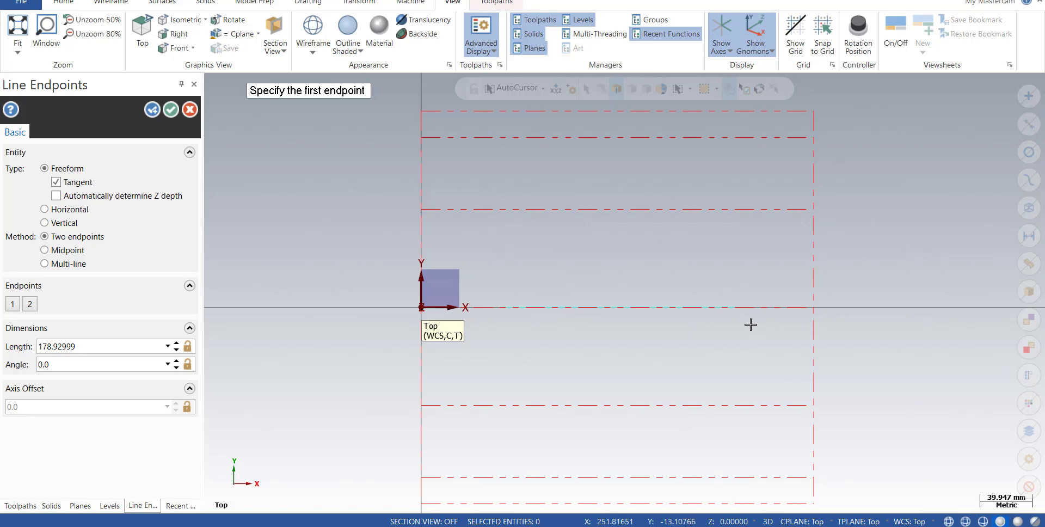
pyautogui.moveTo(751, 324); pyautogui.dragTo(658, 366, button='middle')
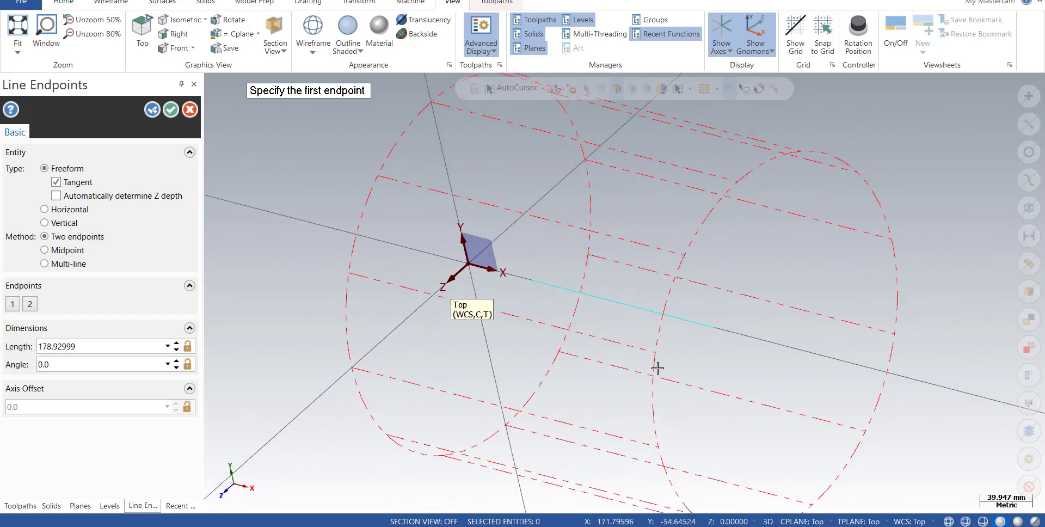
pyautogui.click(171, 111)
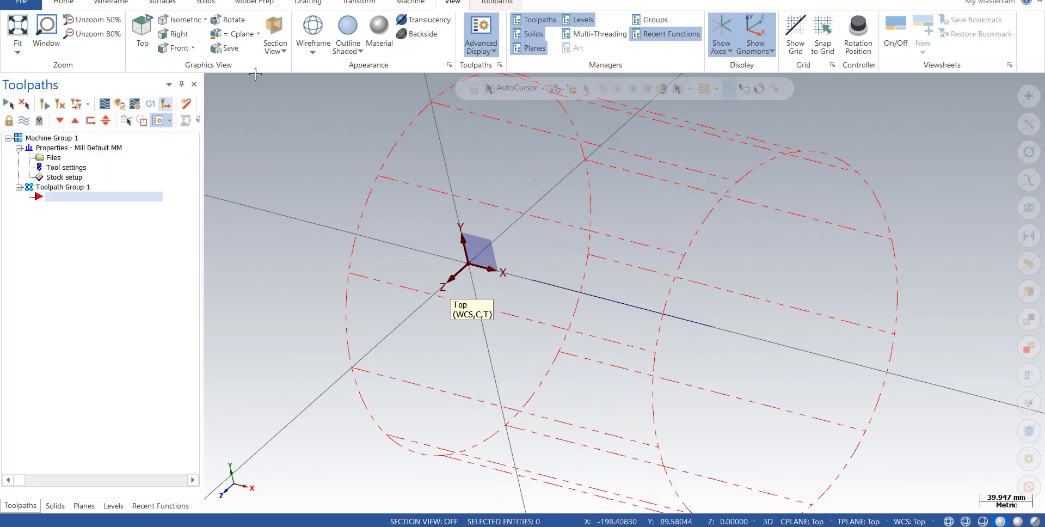
# Step: Translate a copy of the X-axis line 150 along Z
pyautogui.click(373, 3)
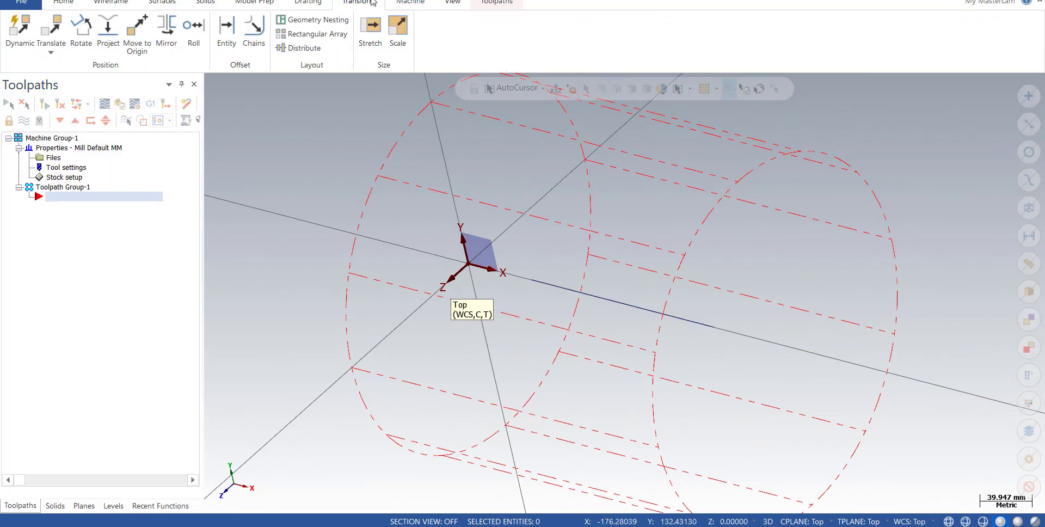
pyautogui.click(51, 52)
pyautogui.click(65, 65)
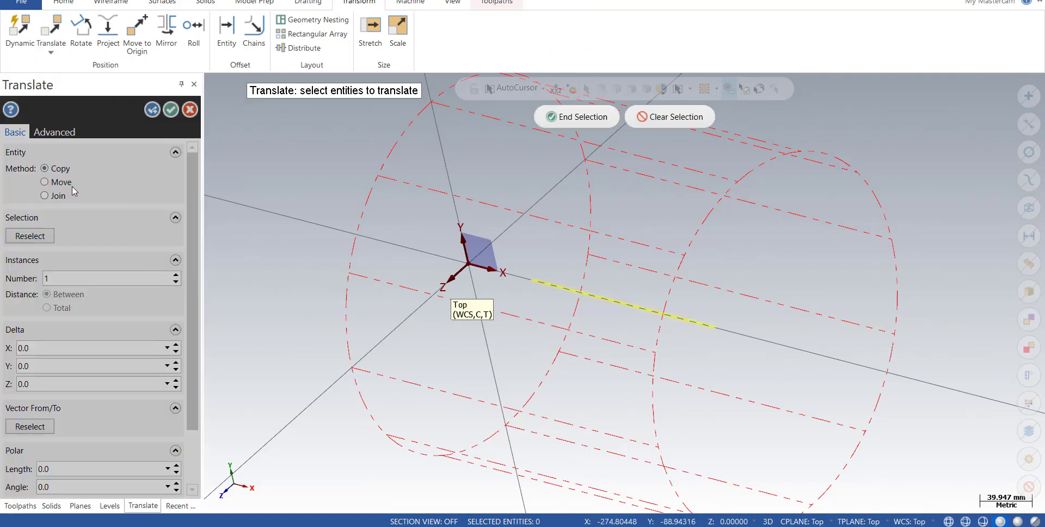
pyautogui.click(588, 116)
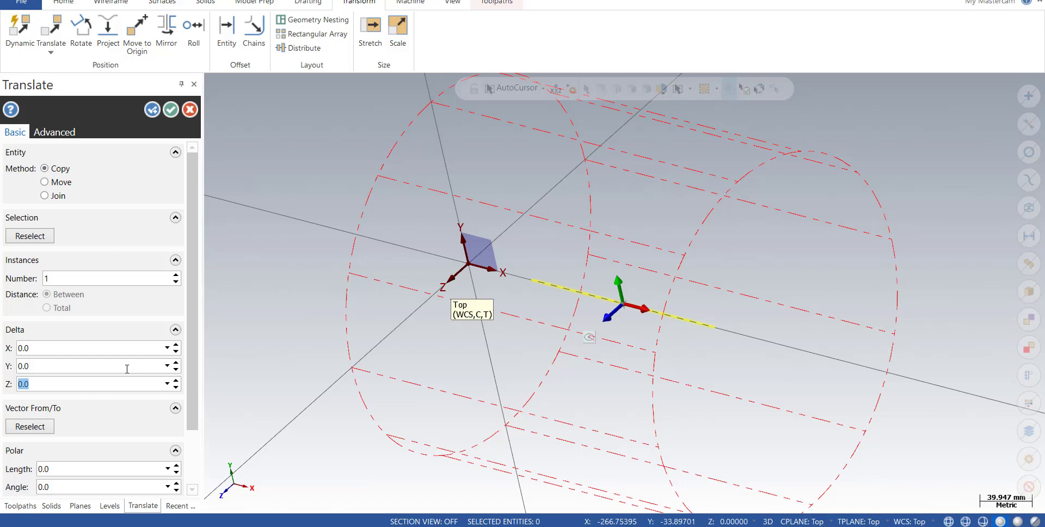
pyautogui.write('150')
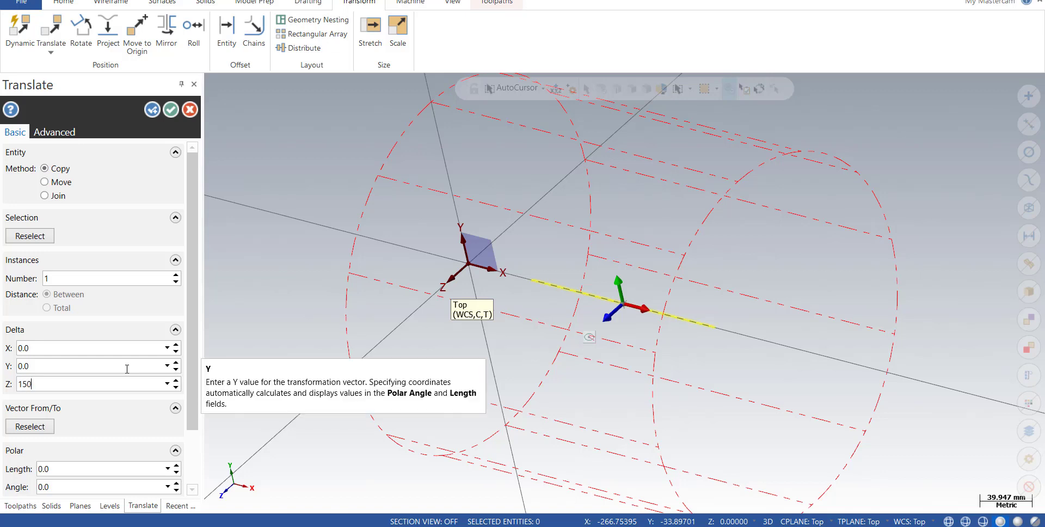
pyautogui.click(171, 109)
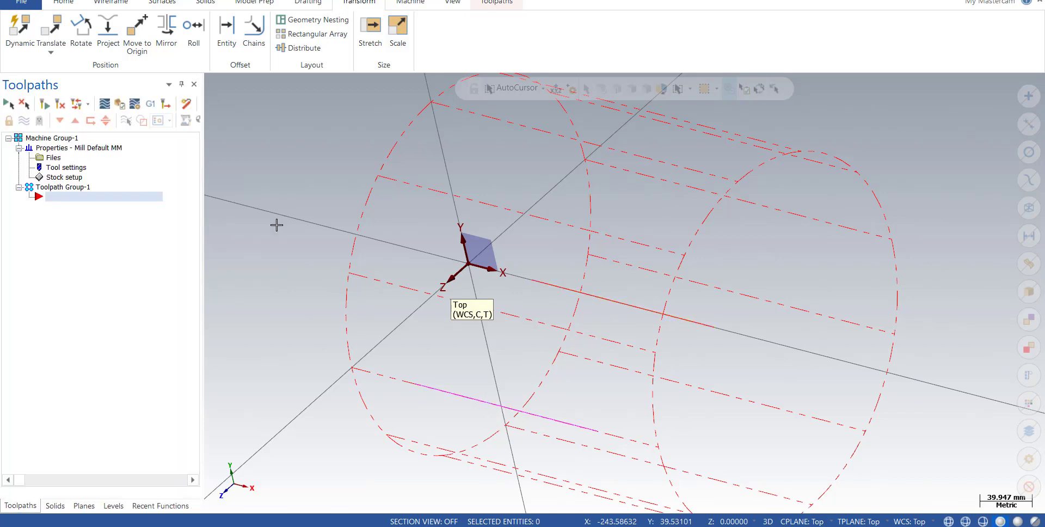
# Step: Select the X-axis line and translate a copy 150 along positive Z
pyautogui.moveTo(570, 366)
pyautogui.mouseDown(button='middle')
pyautogui.moveTo(595, 345)
pyautogui.moveTo(566, 375)
pyautogui.mouseUp(button='middle')
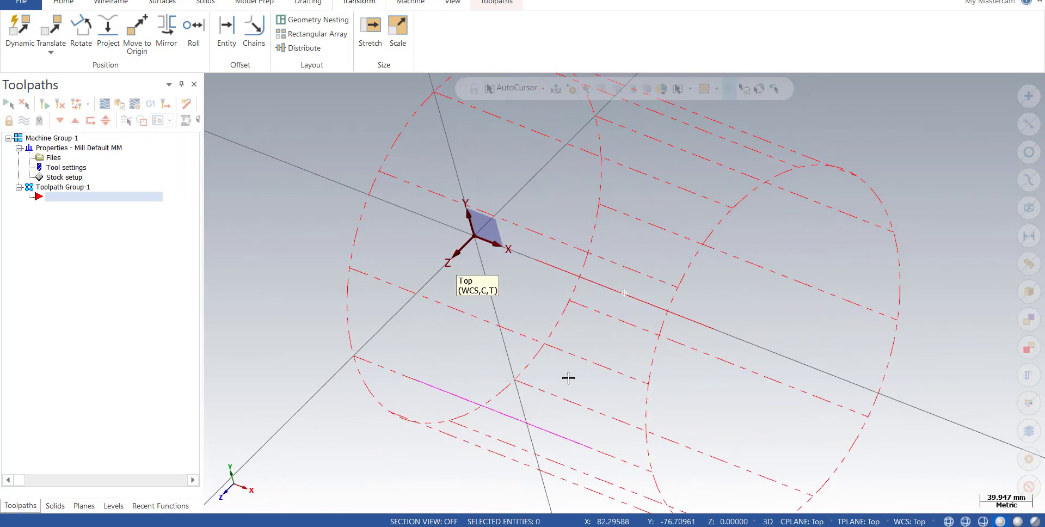
pyautogui.moveTo(522, 401); pyautogui.dragTo(621, 228, button='middle')
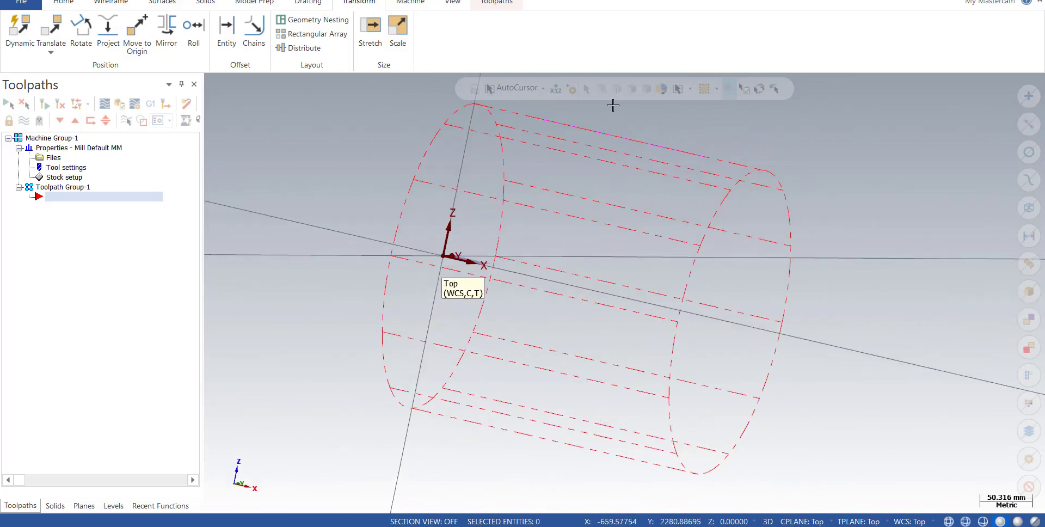
pyautogui.moveTo(613, 188); pyautogui.dragTo(566, 287, button='middle')
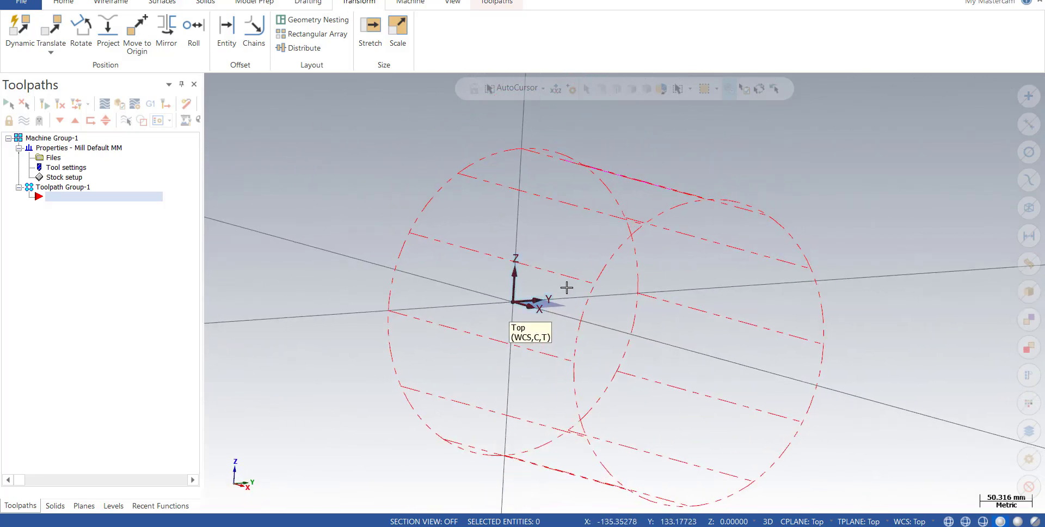
pyautogui.click(577, 325)
pyautogui.moveTo(625, 321); pyautogui.dragTo(643, 143, button='middle')
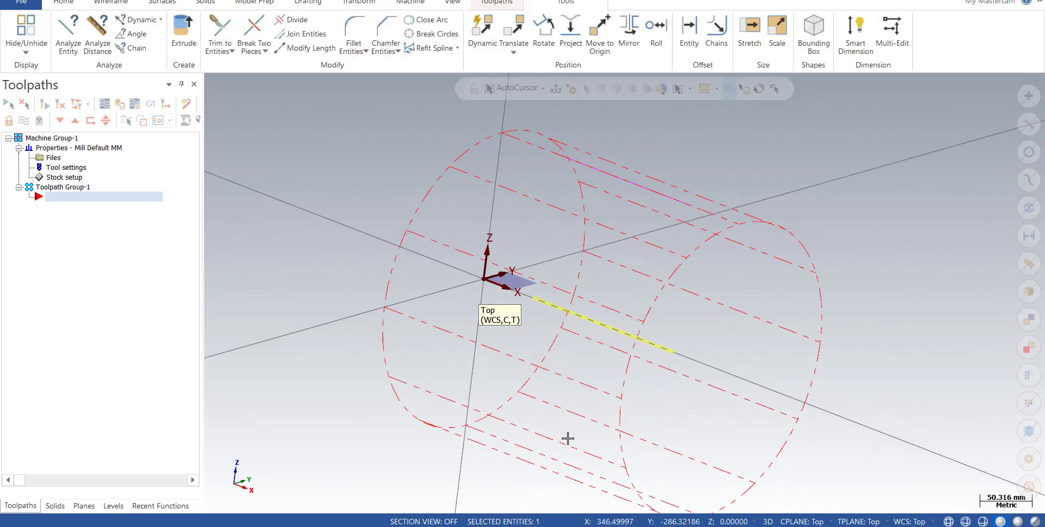
pyautogui.moveTo(567, 436); pyautogui.dragTo(265, 106, button='middle')
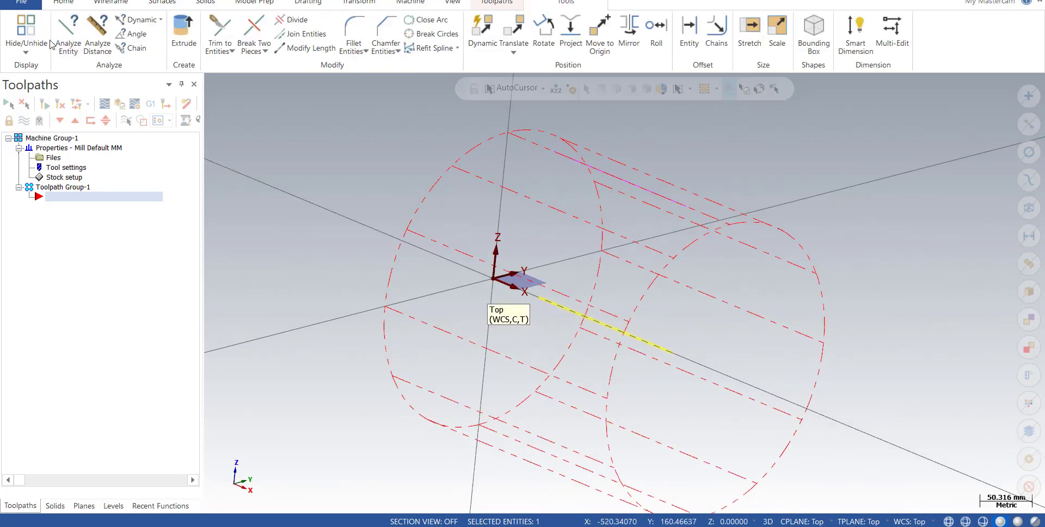
pyautogui.click(517, 5)
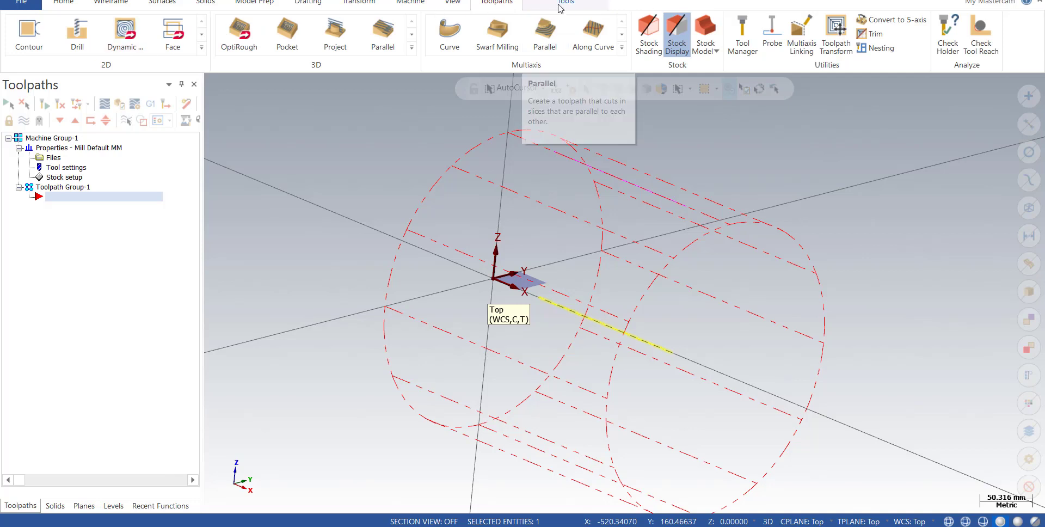
pyautogui.click(370, 5)
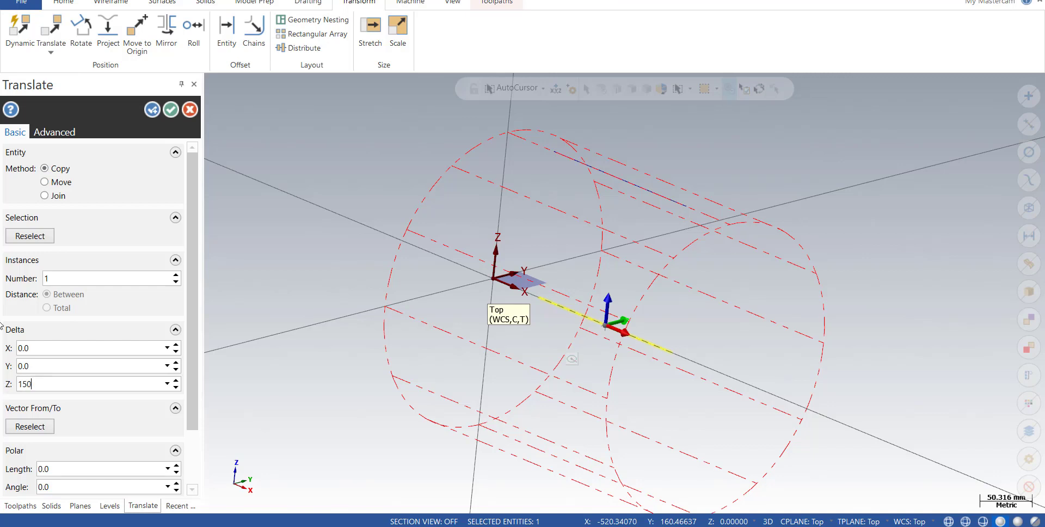
pyautogui.click(175, 115)
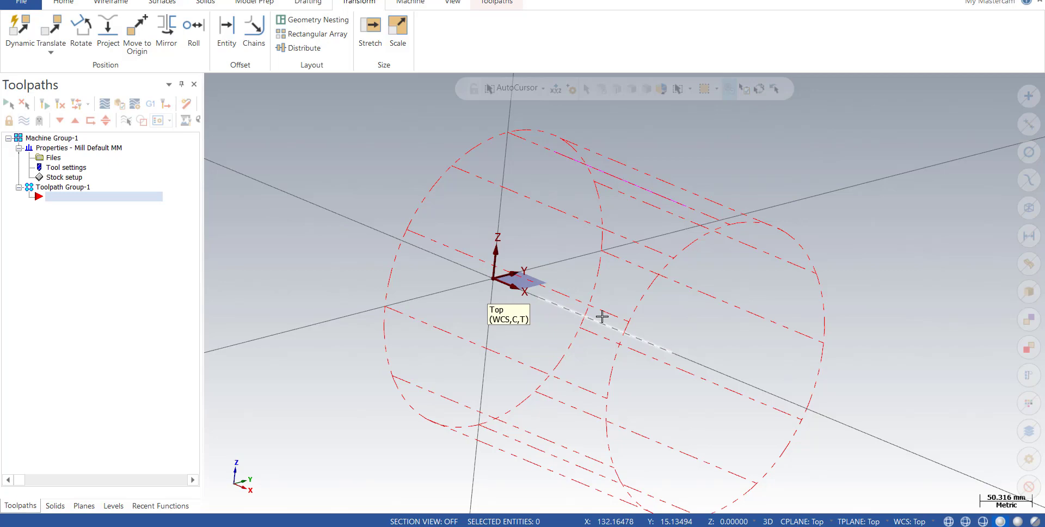
# Step: Orbit to view the copies and reselect only the X-axis line
pyautogui.moveTo(602, 313); pyautogui.dragTo(565, 410, button='middle')
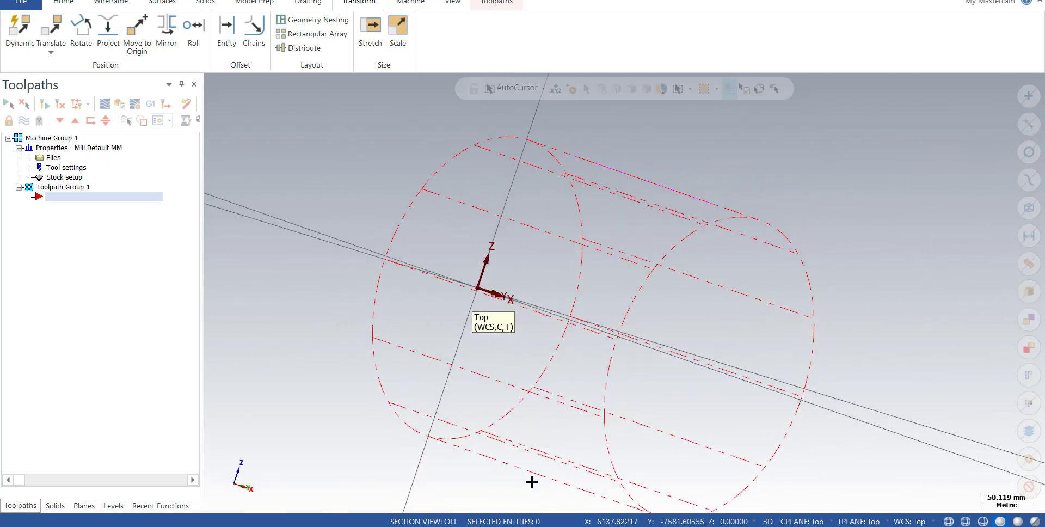
pyautogui.moveTo(531, 480); pyautogui.dragTo(637, 198, button='middle')
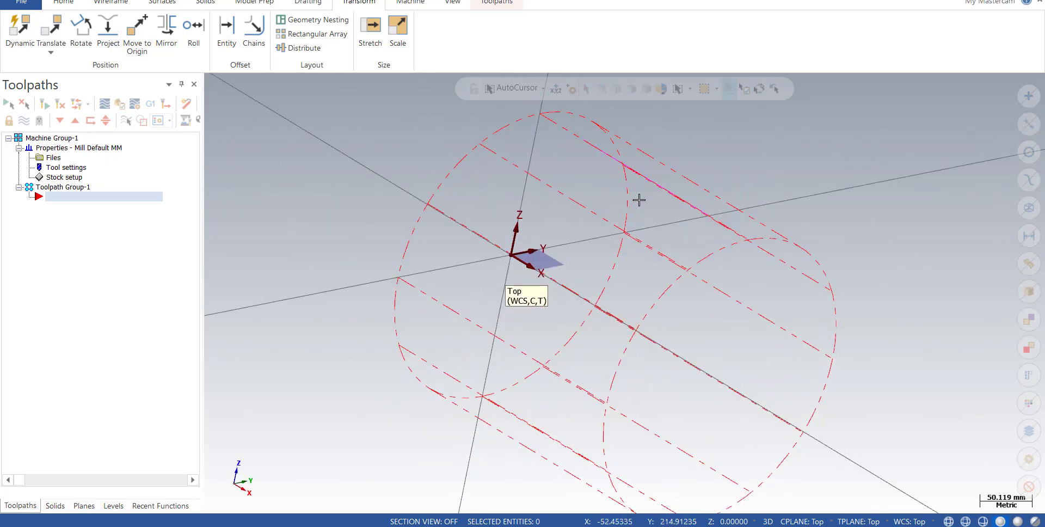
pyautogui.click(655, 182)
pyautogui.click(633, 315)
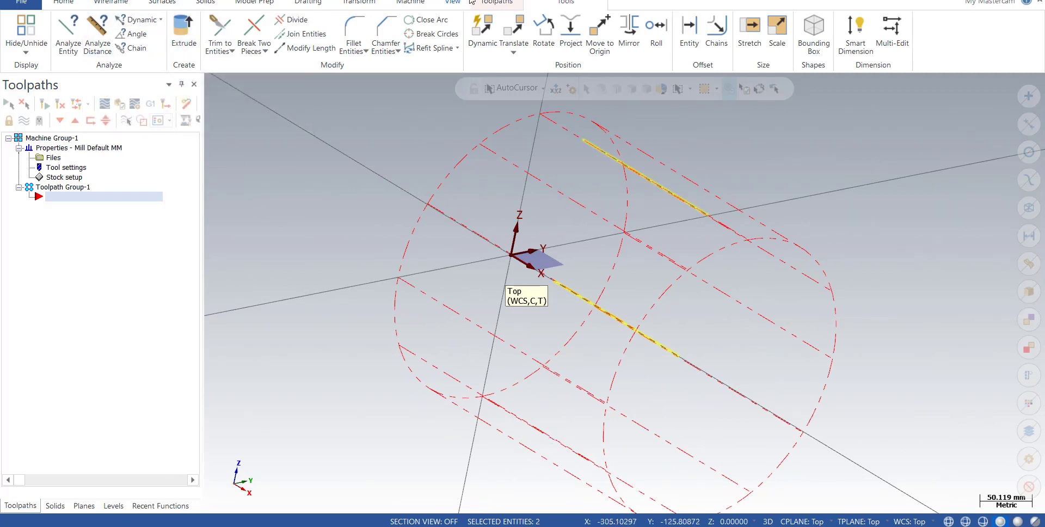
pyautogui.click(360, 2)
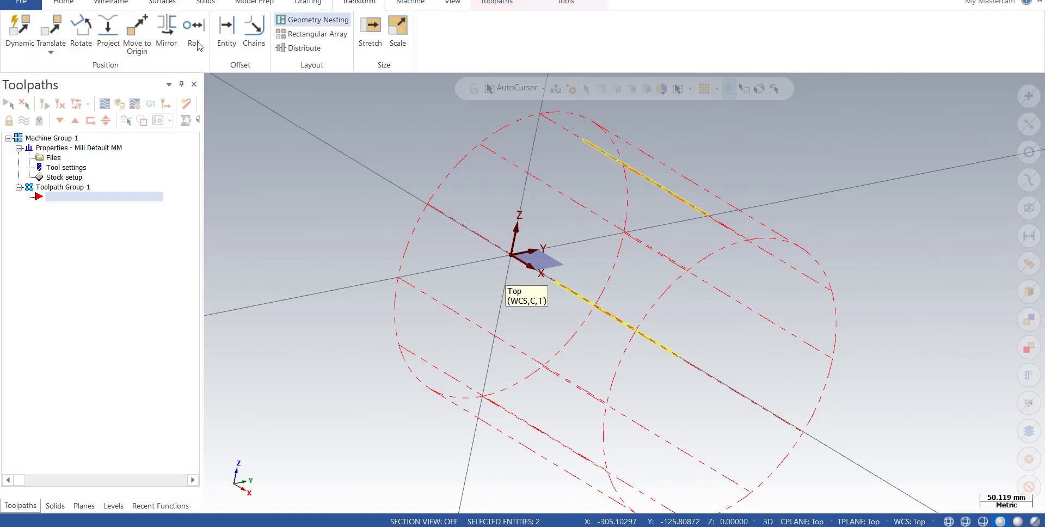
pyautogui.click(625, 167)
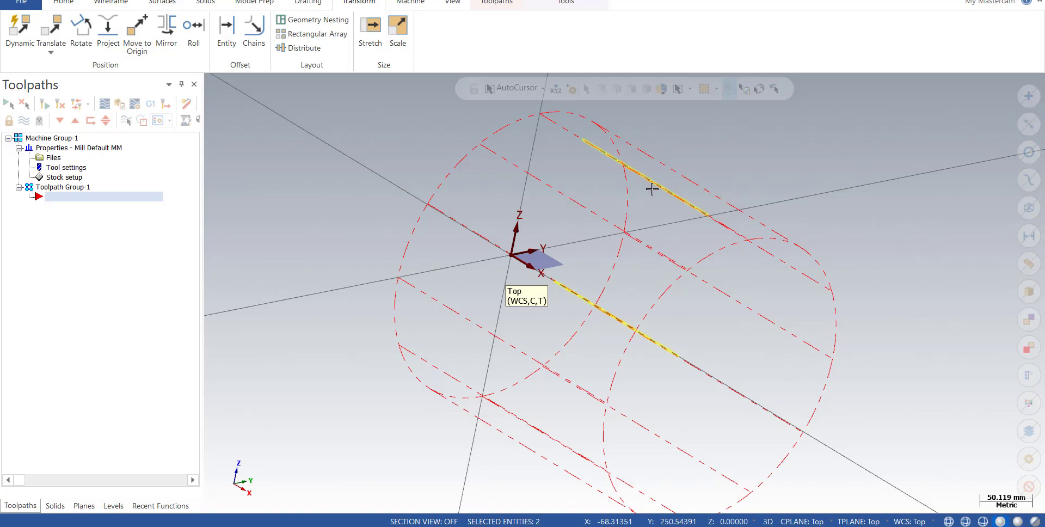
pyautogui.press('Escape')
pyautogui.click(673, 198)
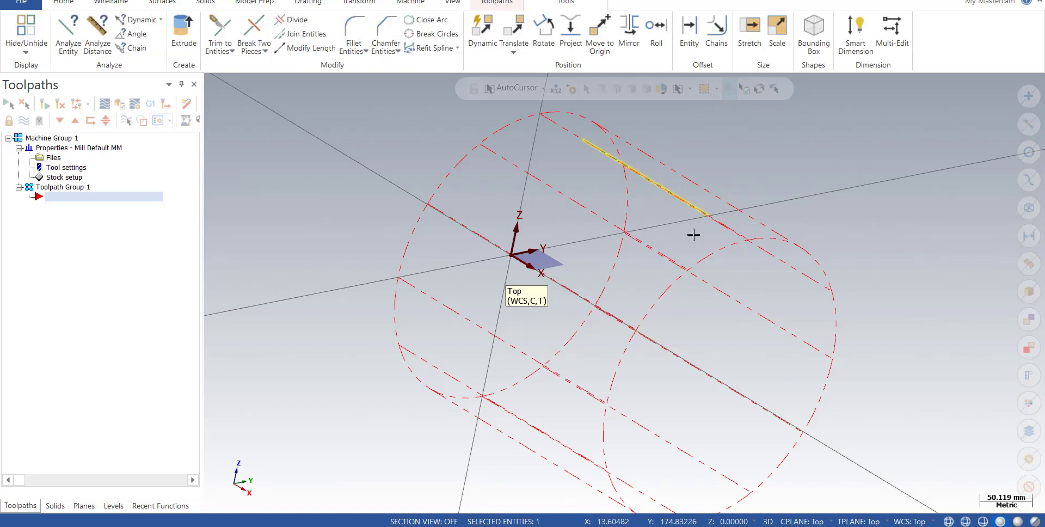
pyautogui.press('Escape')
pyautogui.click(595, 304)
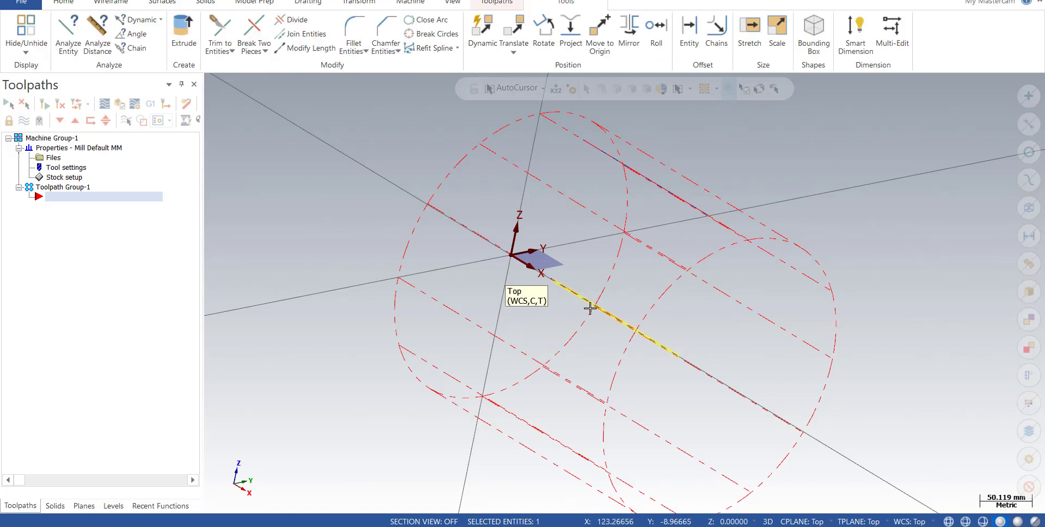
pyautogui.click(663, 189)
pyautogui.press('Escape')
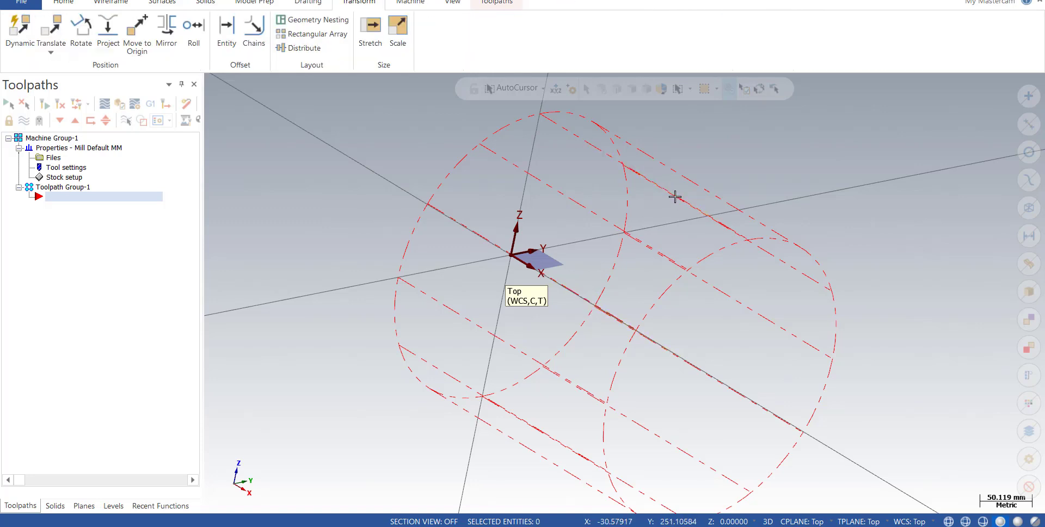
pyautogui.click(598, 307)
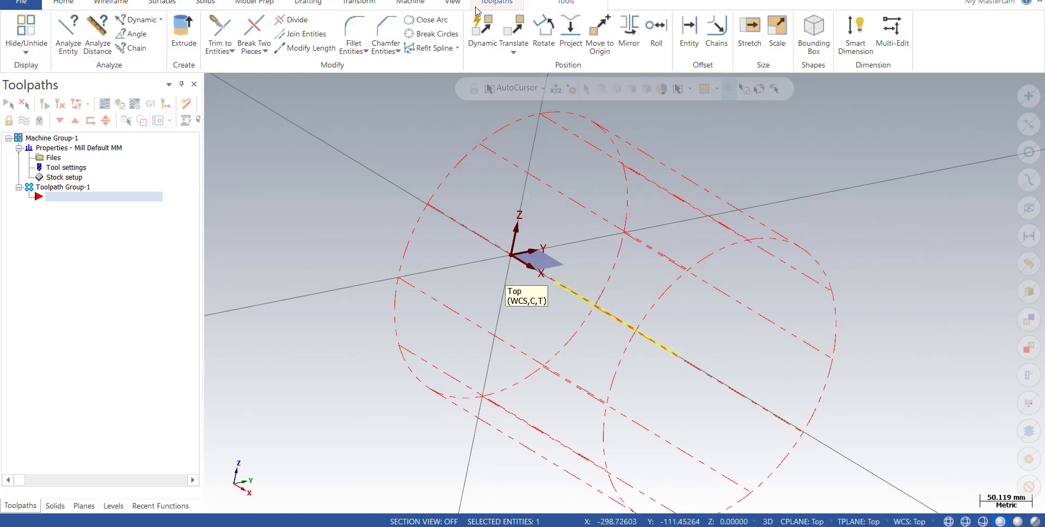
# Step: Translate a copy of the X-axis line -150 along Z, onto the opposite side
pyautogui.click(359, 3)
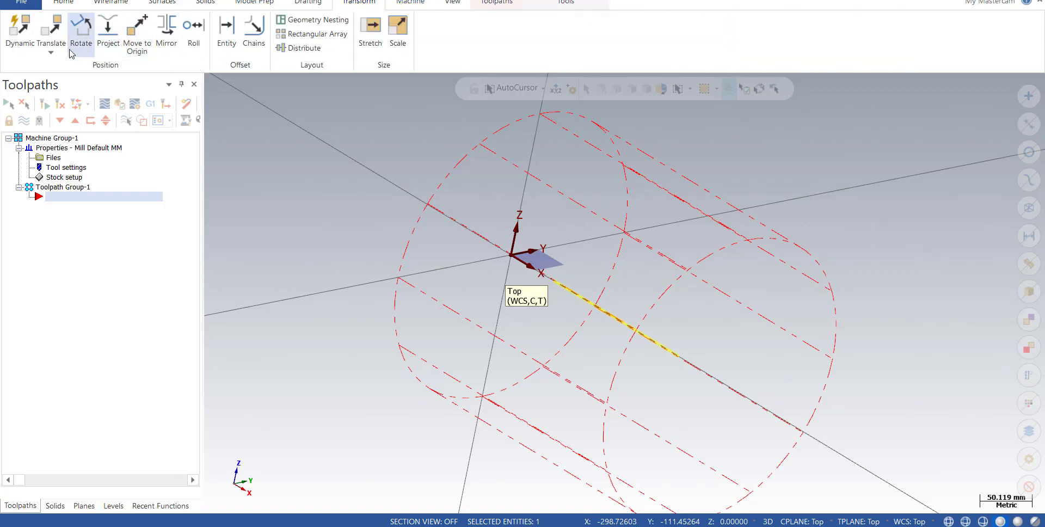
pyautogui.click(51, 49)
pyautogui.click(60, 66)
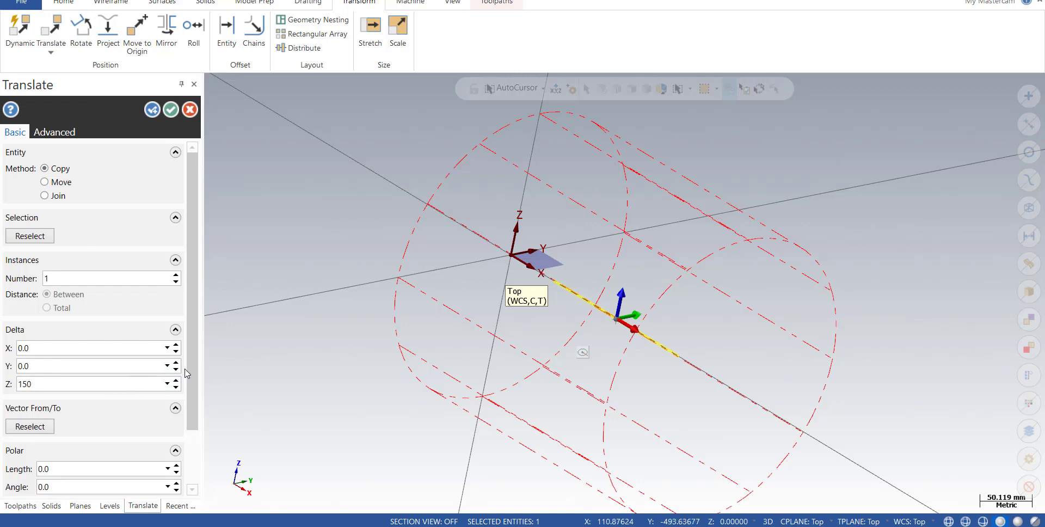
pyautogui.moveTo(191, 377); pyautogui.dragTo(190, 432)
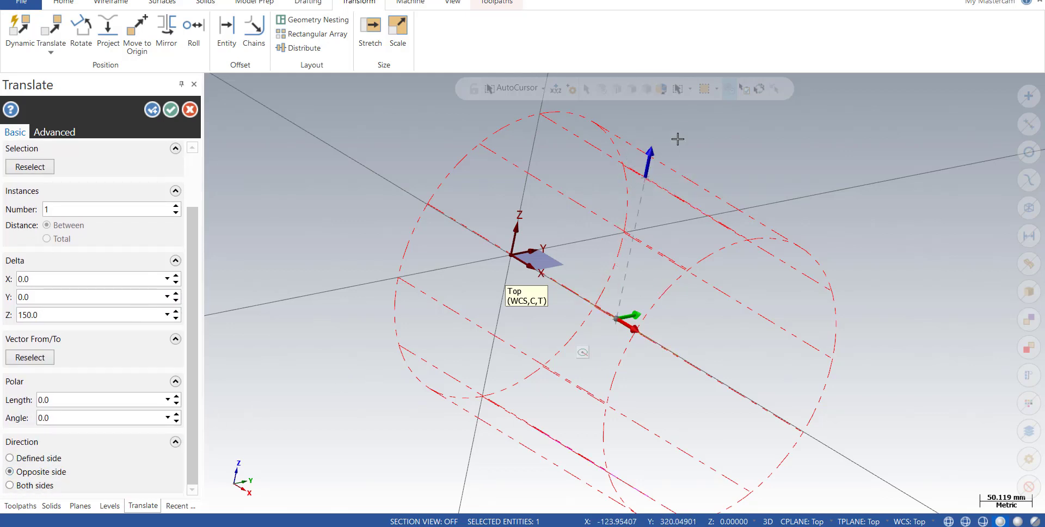
pyautogui.moveTo(655, 181); pyautogui.dragTo(561, 485)
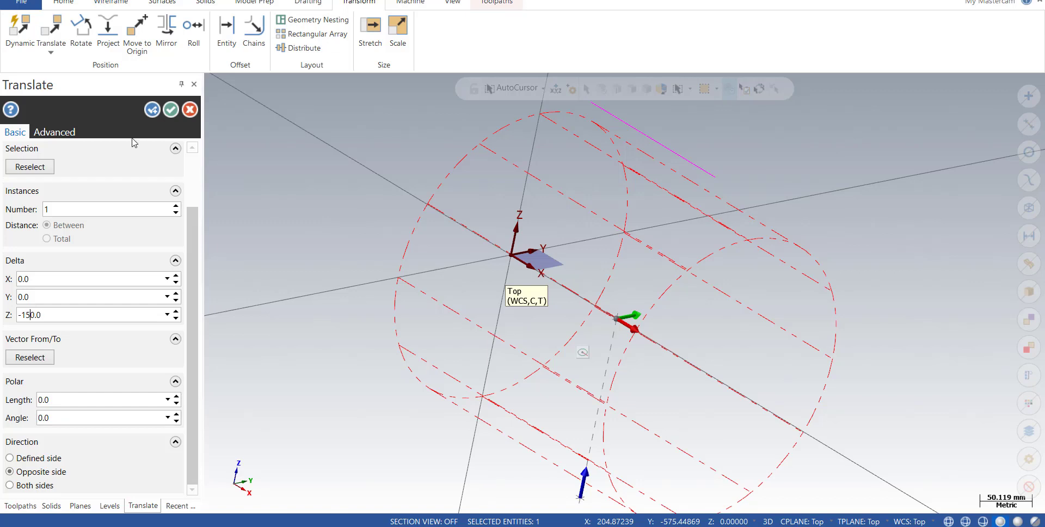
pyautogui.click(169, 111)
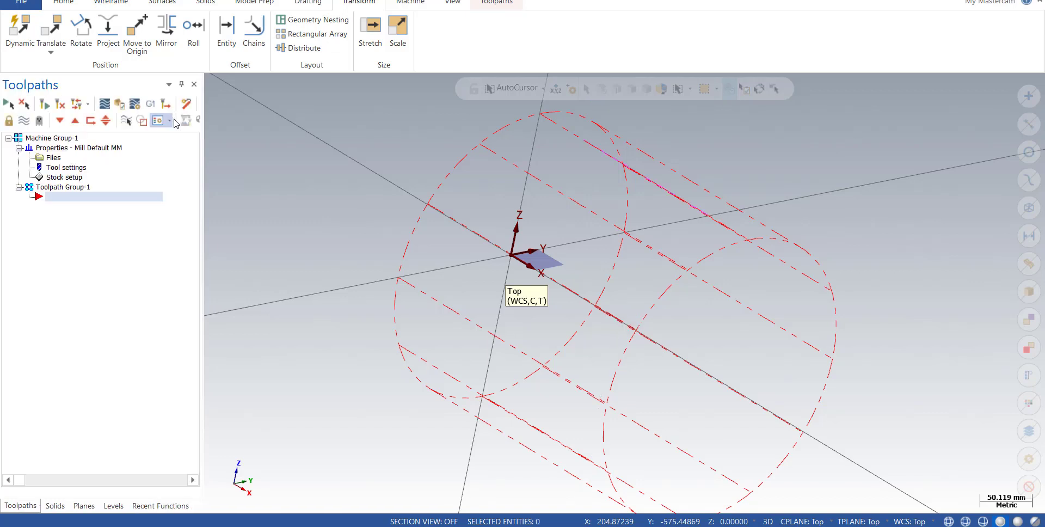
# Step: Start a Translate copy with the cylinder's centre line as the chosen geometry
pyautogui.click(665, 174)
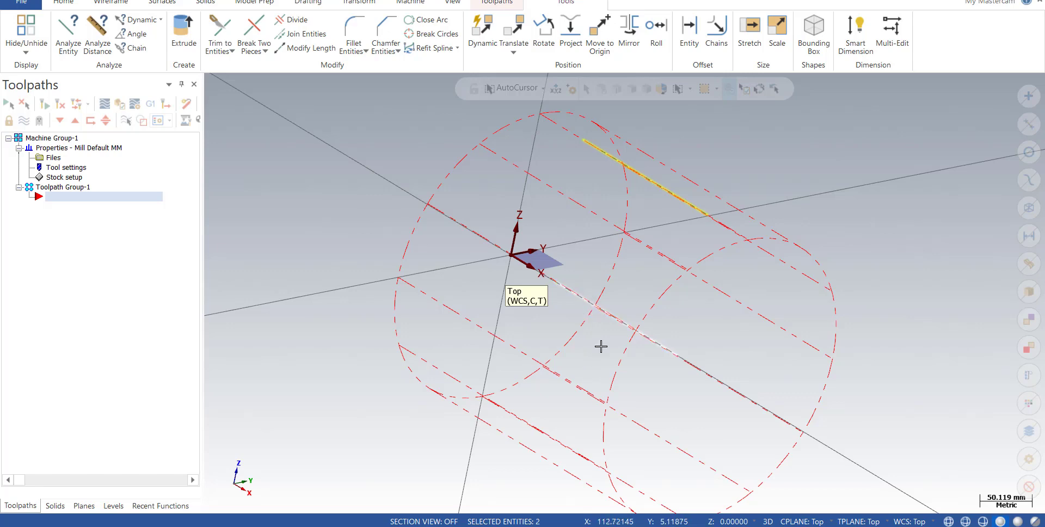
pyautogui.click(604, 315)
pyautogui.moveTo(604, 315); pyautogui.dragTo(471, 376, button='middle')
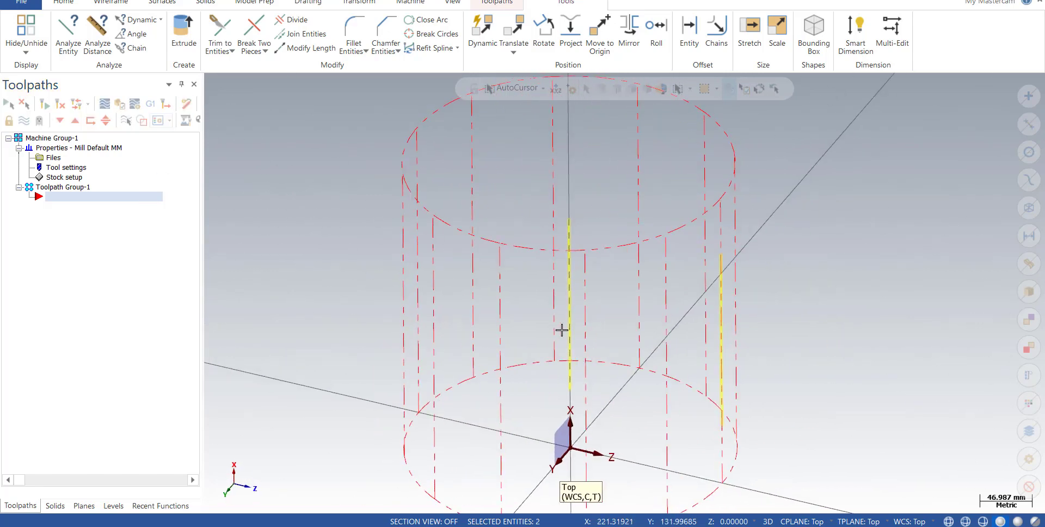
pyautogui.click(720, 316)
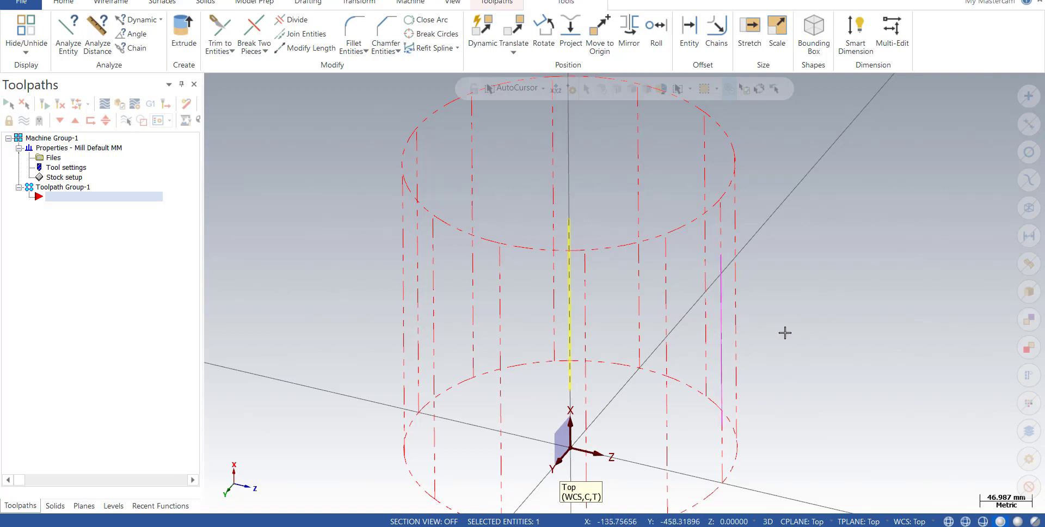
pyautogui.click(561, 315)
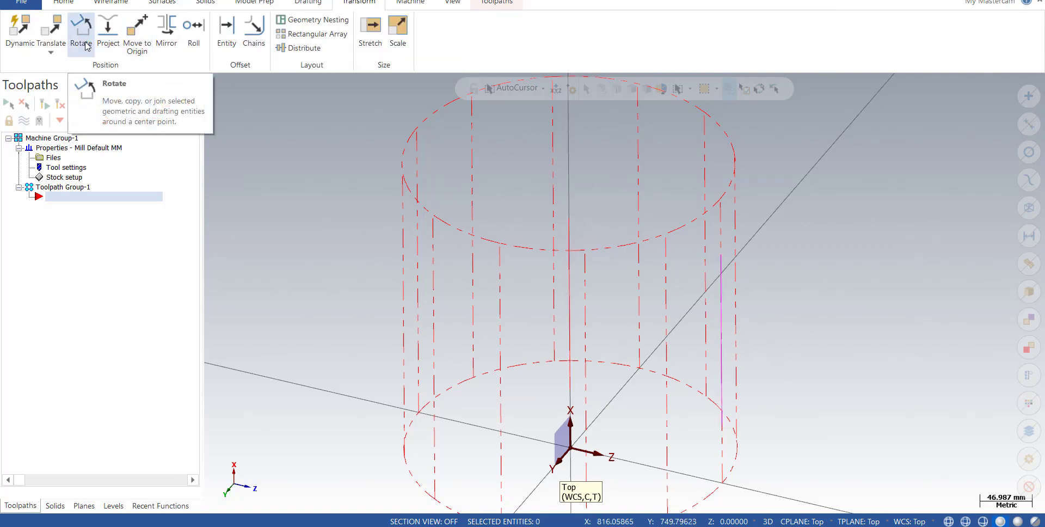
pyautogui.click(51, 53)
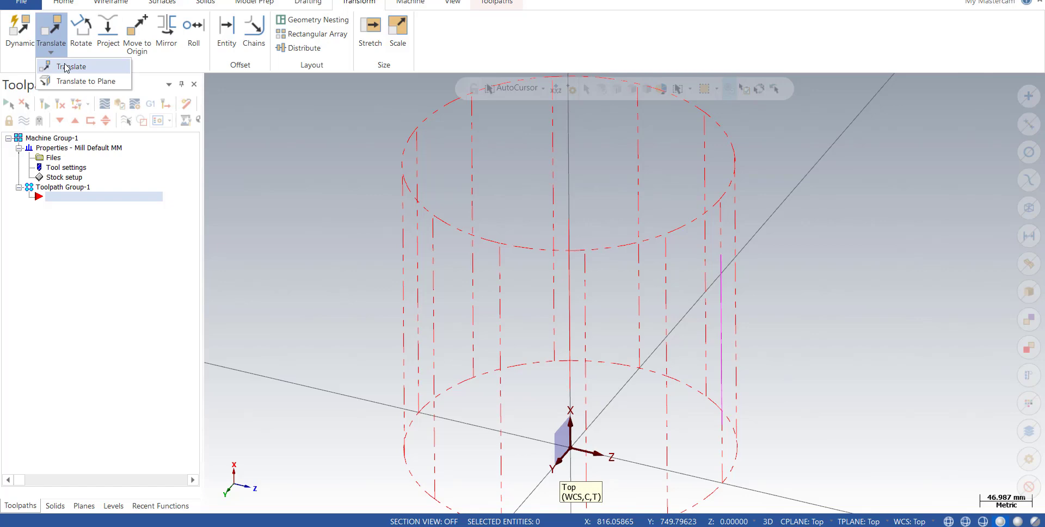
pyautogui.click(65, 67)
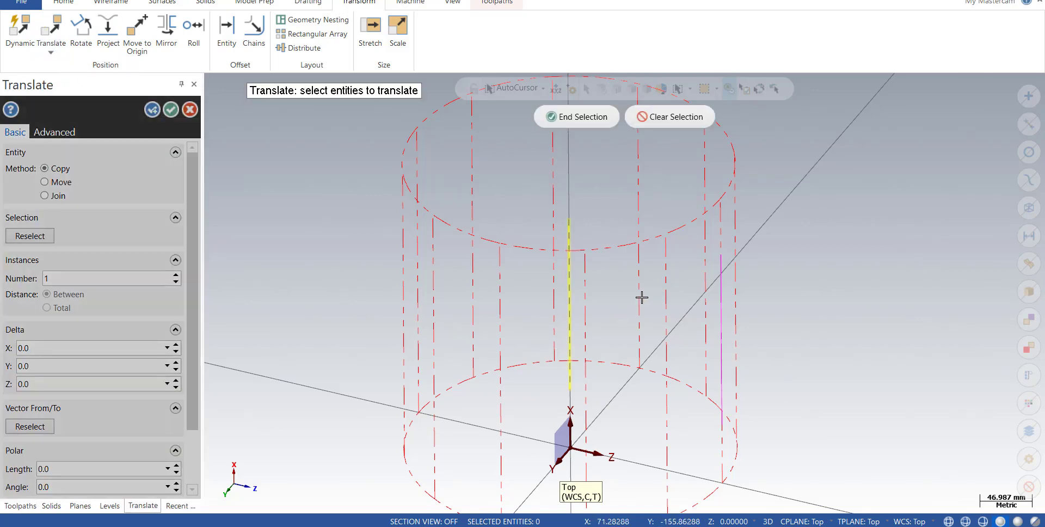
pyautogui.moveTo(641, 297); pyautogui.dragTo(590, 156, button='middle')
pyautogui.click(586, 121)
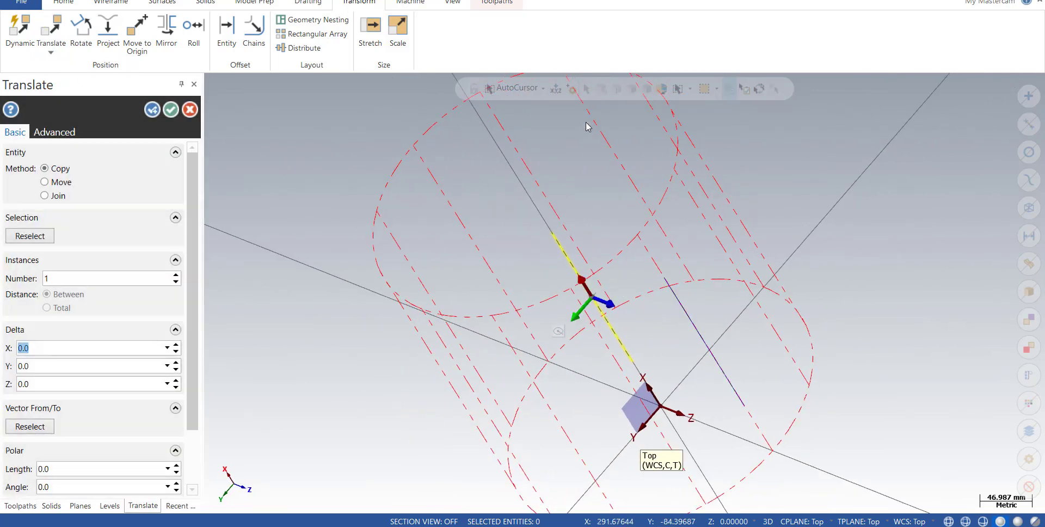
# Step: Try a 30 Z offset for the copy and slide it along the Z handle
pyautogui.moveTo(524, 322); pyautogui.dragTo(569, 321, button='middle')
pyautogui.click(566, 317)
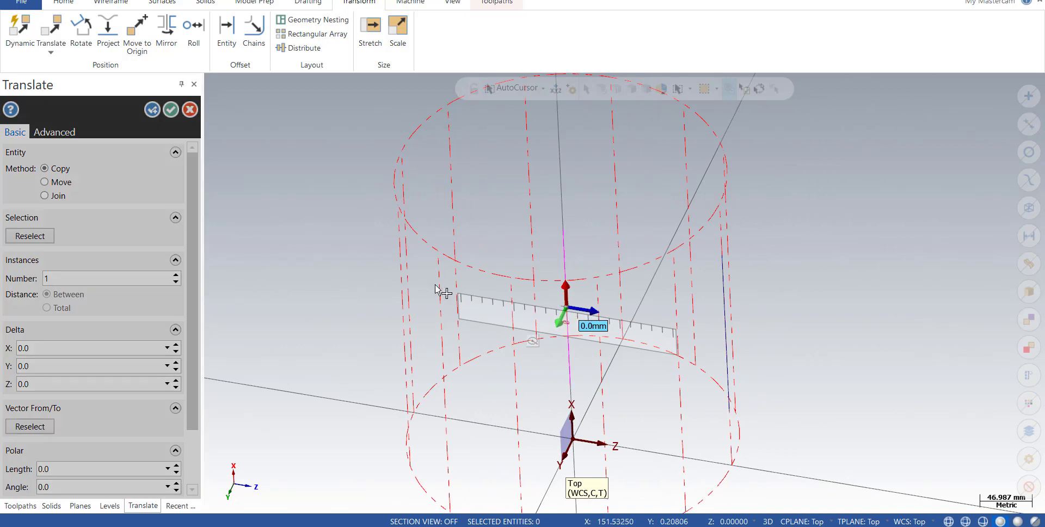
pyautogui.write('30')
pyautogui.press('Return')
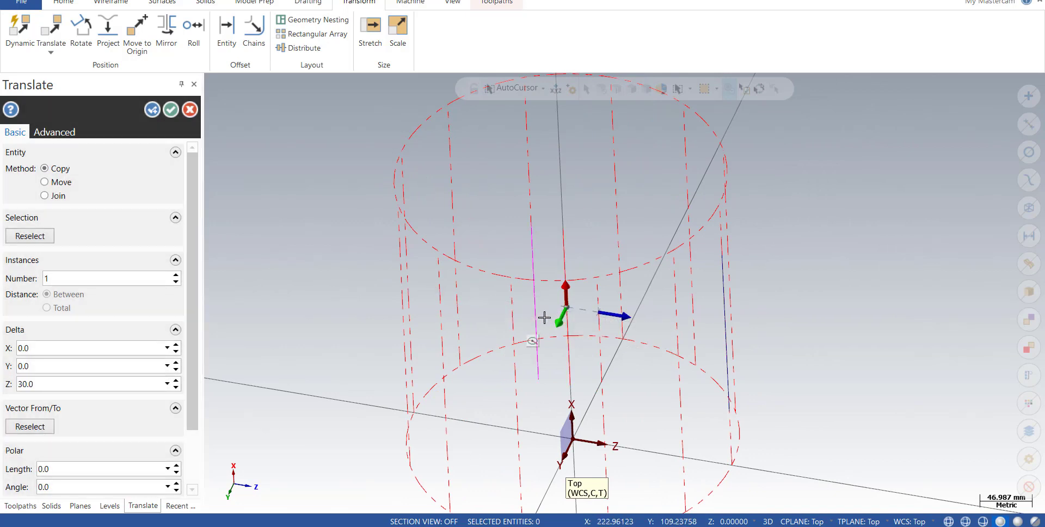
pyautogui.click(624, 314)
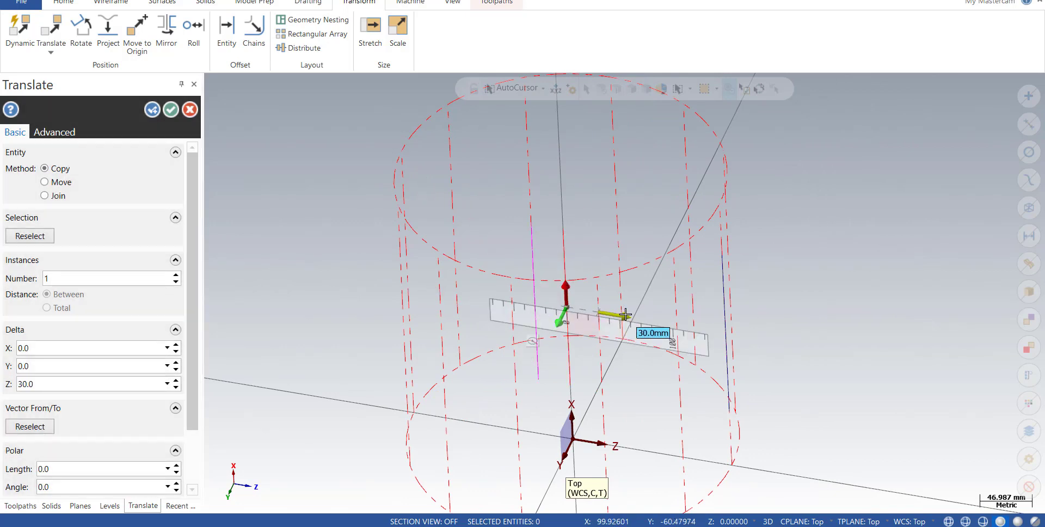
pyautogui.click(626, 315)
pyautogui.click(627, 315)
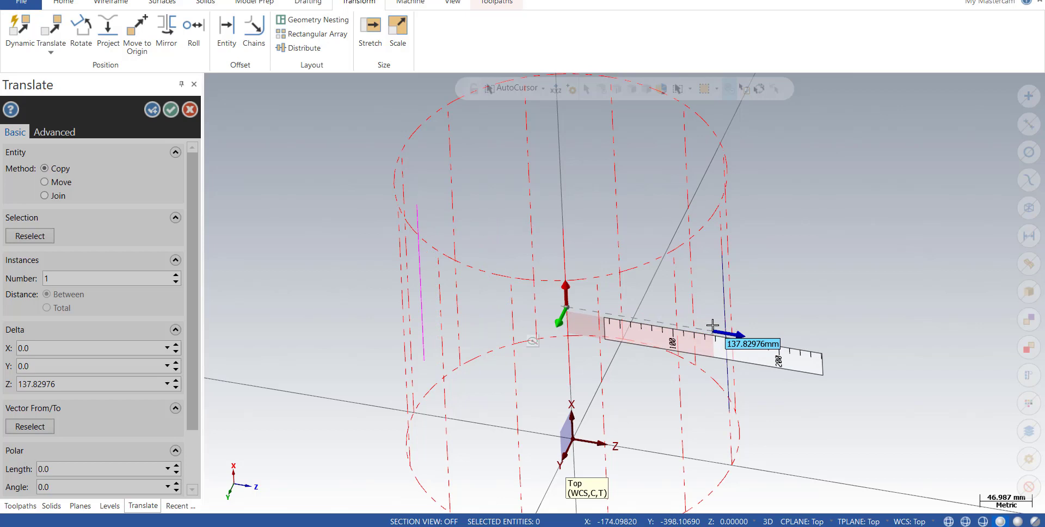
pyautogui.click(636, 370)
# Step: Change the copy's Z offset to 150 and accept the translated line
pyautogui.click(78, 390)
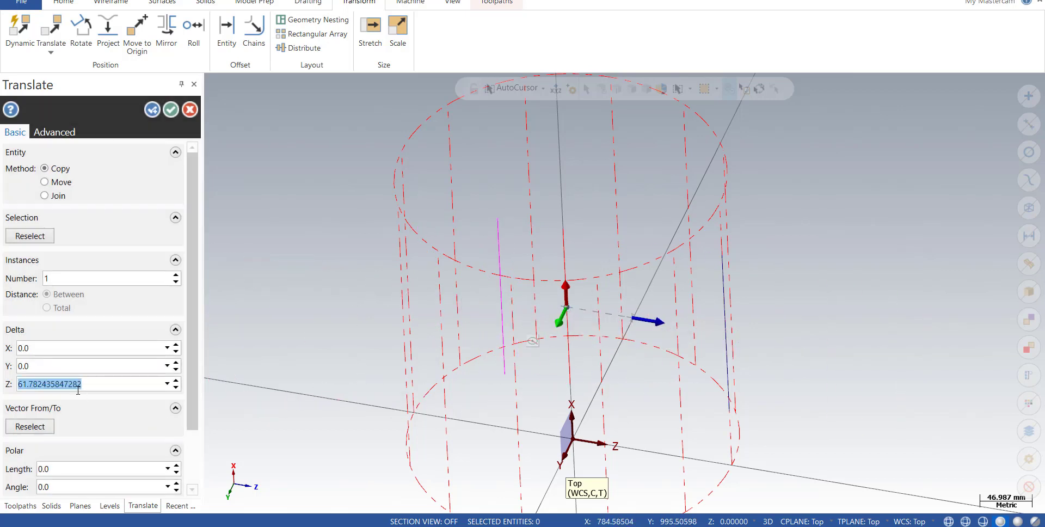
pyautogui.press('Home')
pyautogui.doubleClick(54, 388)
pyautogui.write('150')
pyautogui.press('Return')
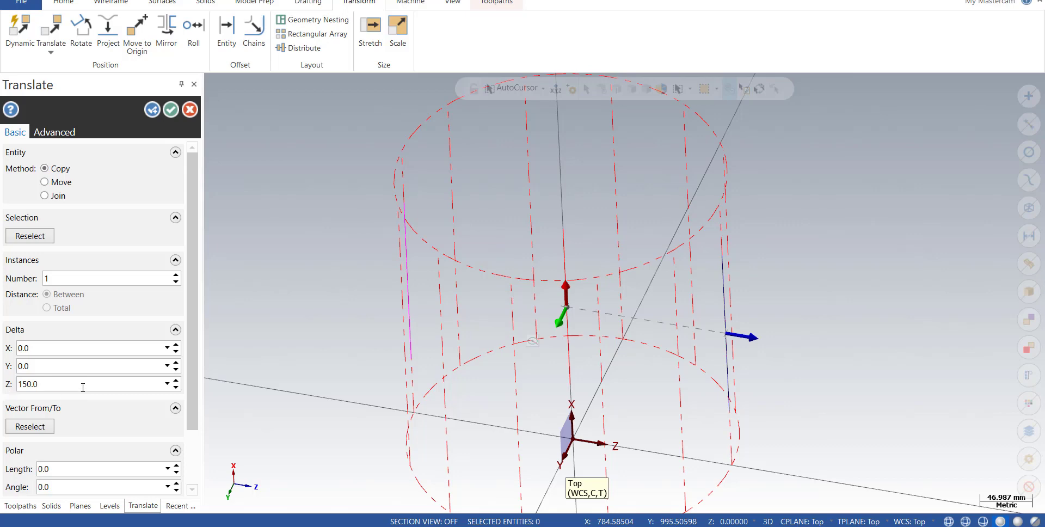
pyautogui.moveTo(380, 398)
pyautogui.mouseDown(button='middle')
pyautogui.moveTo(429, 397)
pyautogui.moveTo(400, 399)
pyautogui.mouseUp(button='middle')
pyautogui.click(170, 111)
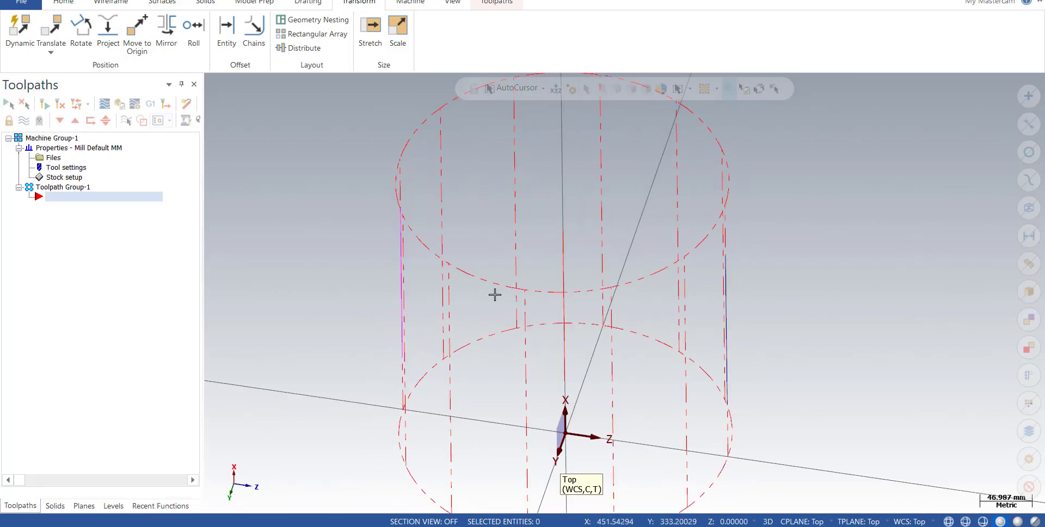
pyautogui.moveTo(494, 296); pyautogui.dragTo(457, 357, button='middle')
# Step: Select a cylinder line, start a Translate copy, then cancel it
pyautogui.click(695, 310)
pyautogui.moveTo(485, 303); pyautogui.dragTo(617, 318, button='middle')
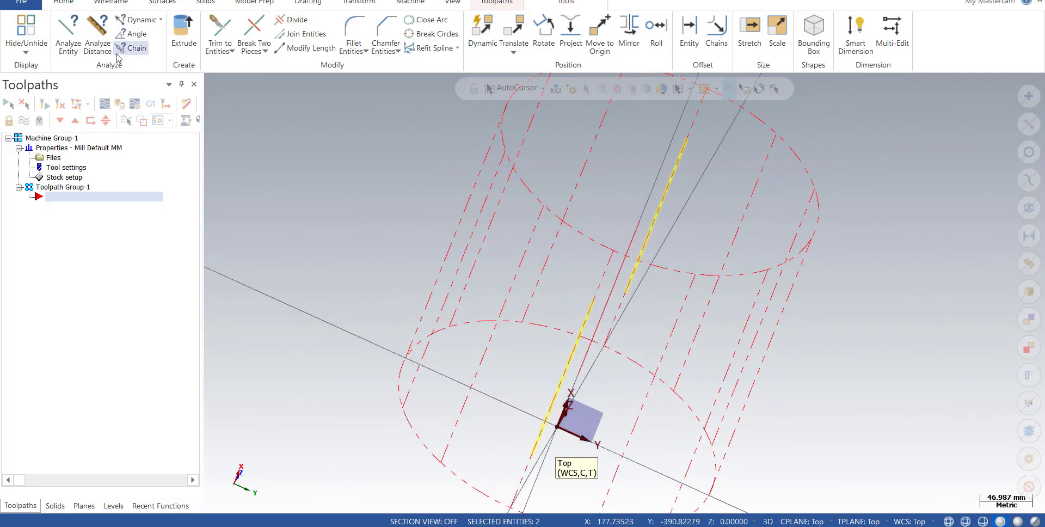
pyautogui.click(349, 4)
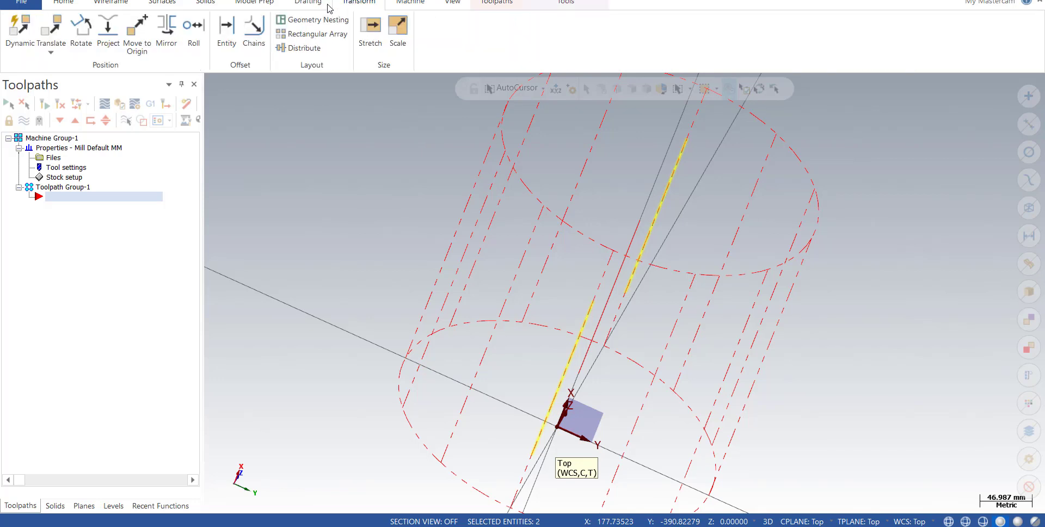
pyautogui.click(51, 52)
pyautogui.click(71, 66)
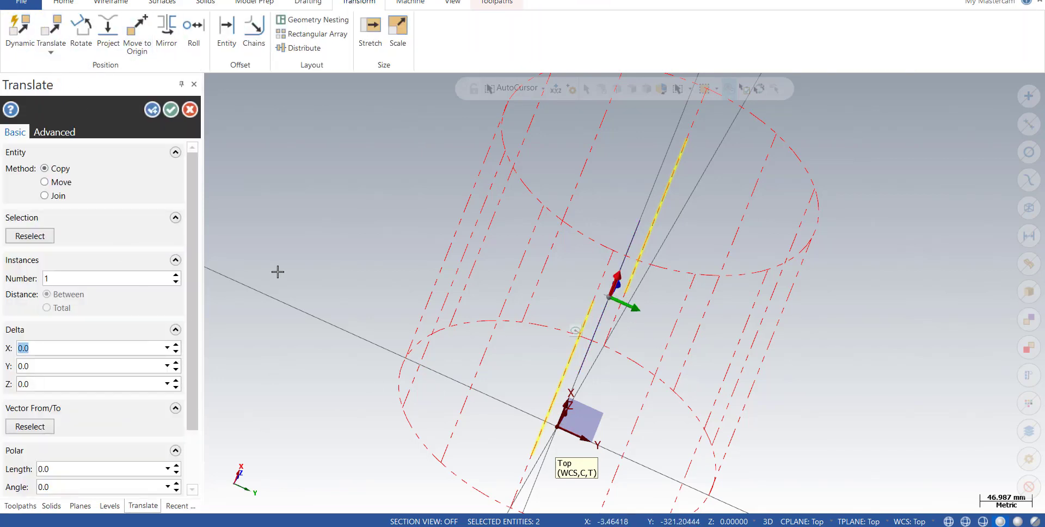
pyautogui.moveTo(616, 422); pyautogui.dragTo(529, 379, button='middle')
pyautogui.press('Escape')
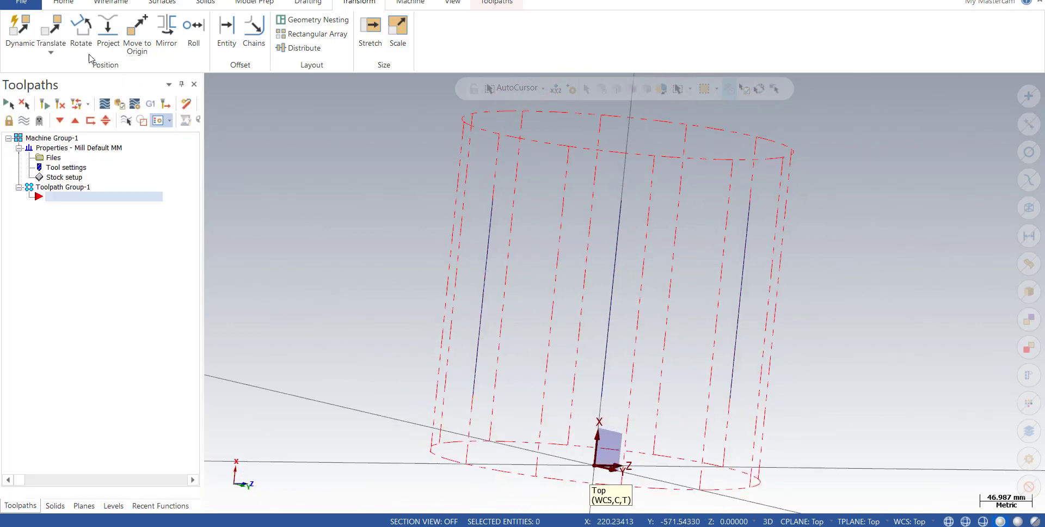
# Step: Translate a copy of the centre line 150 along Y
pyautogui.click(55, 48)
pyautogui.click(70, 66)
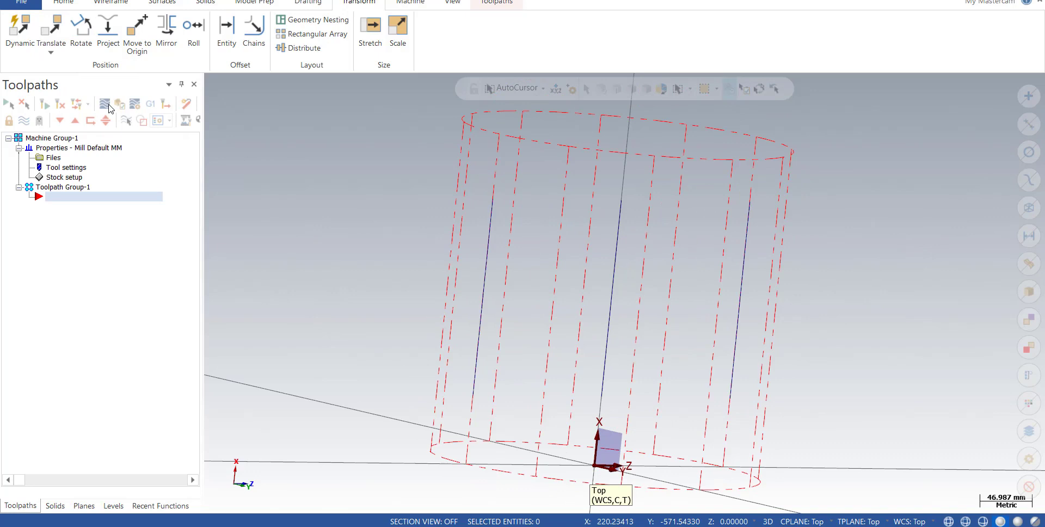
pyautogui.click(612, 280)
pyautogui.press('Return')
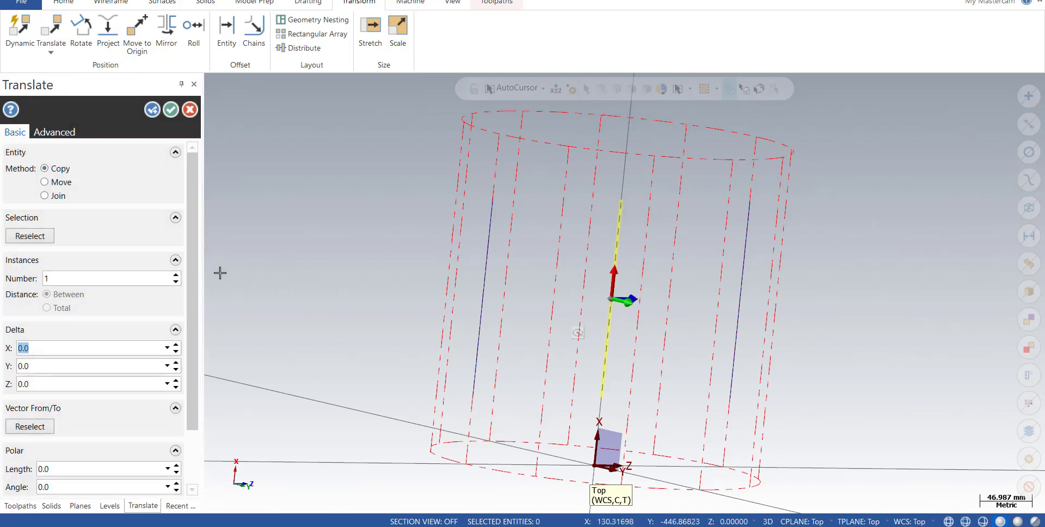
pyautogui.click(24, 367)
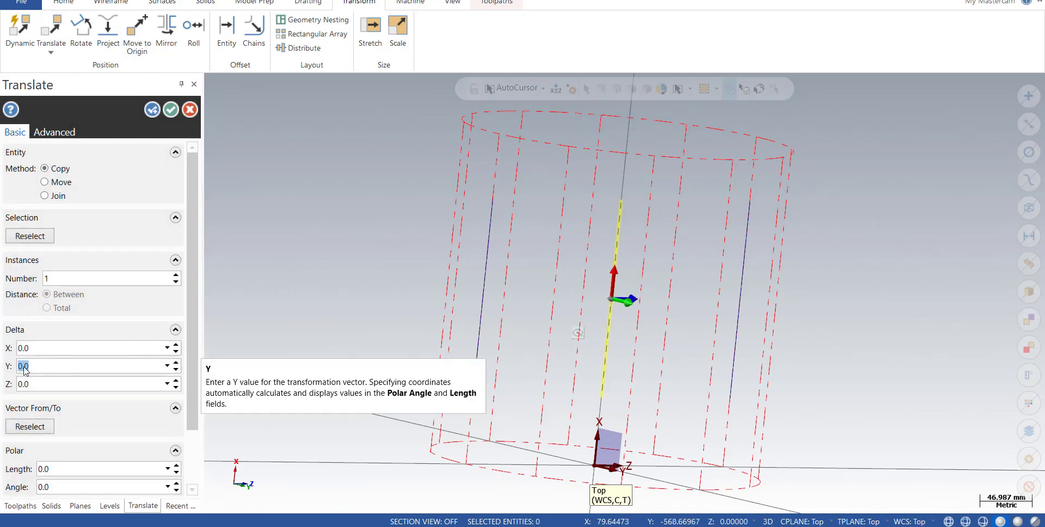
pyautogui.write('150')
pyautogui.press('Return')
pyautogui.moveTo(377, 352); pyautogui.dragTo(448, 403, button='middle')
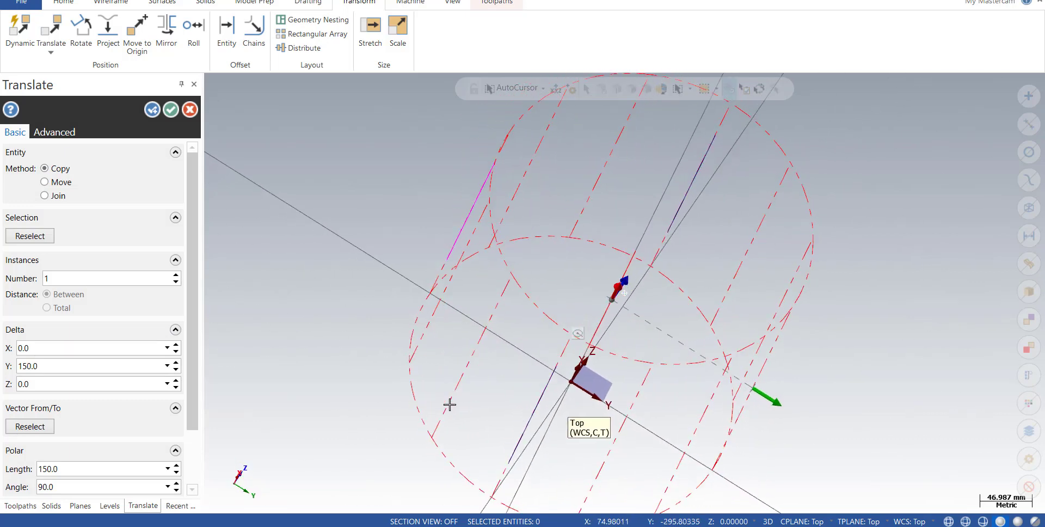
pyautogui.click(170, 111)
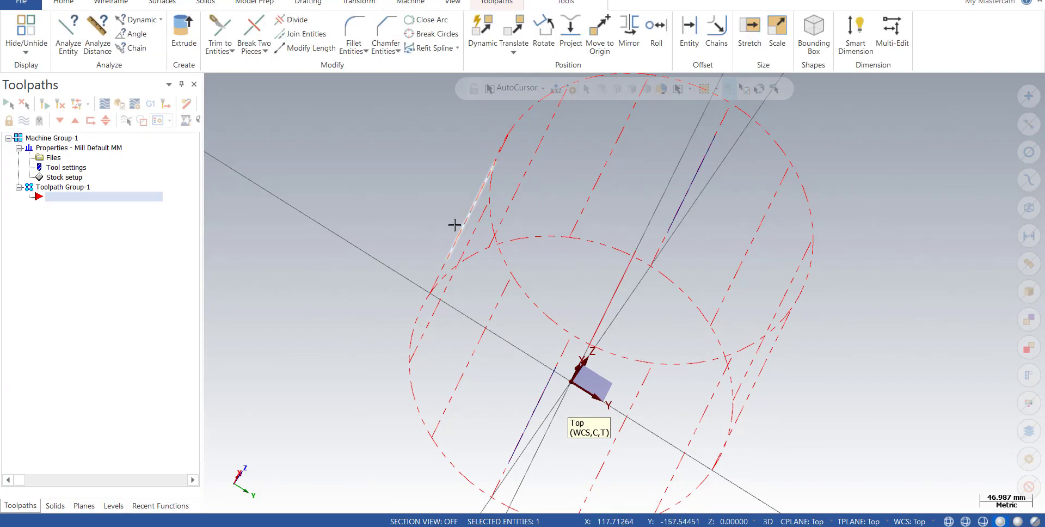
# Step: Make an offset copy of the centre line on the opposite side, -150 mm along Y
pyautogui.moveTo(638, 359); pyautogui.dragTo(632, 325, button='middle')
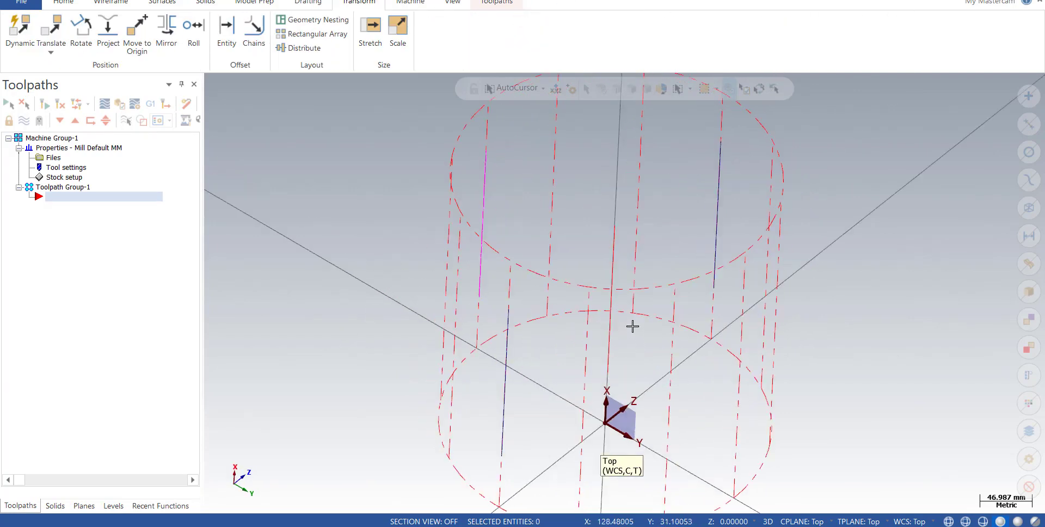
pyautogui.click(613, 297)
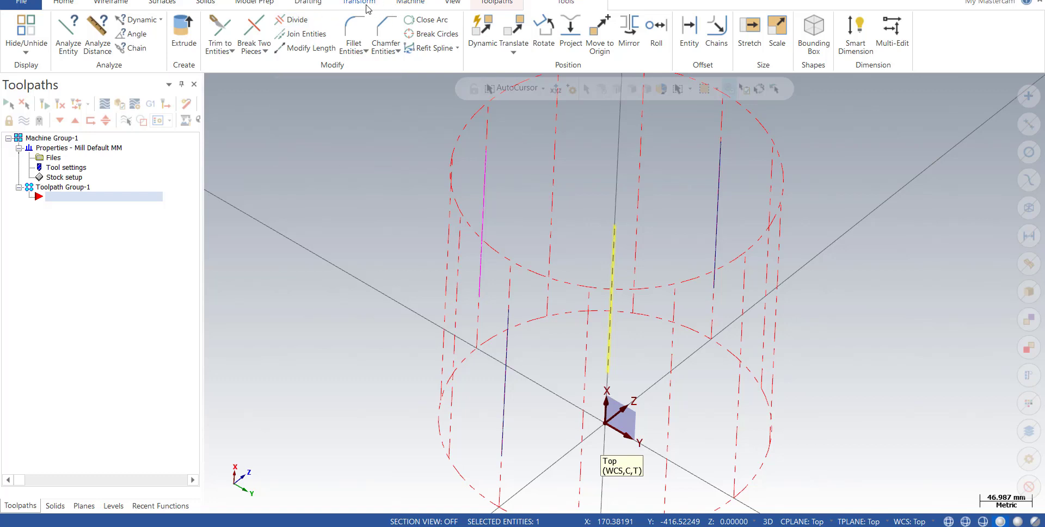
pyautogui.click(368, 8)
pyautogui.click(51, 51)
pyautogui.click(63, 65)
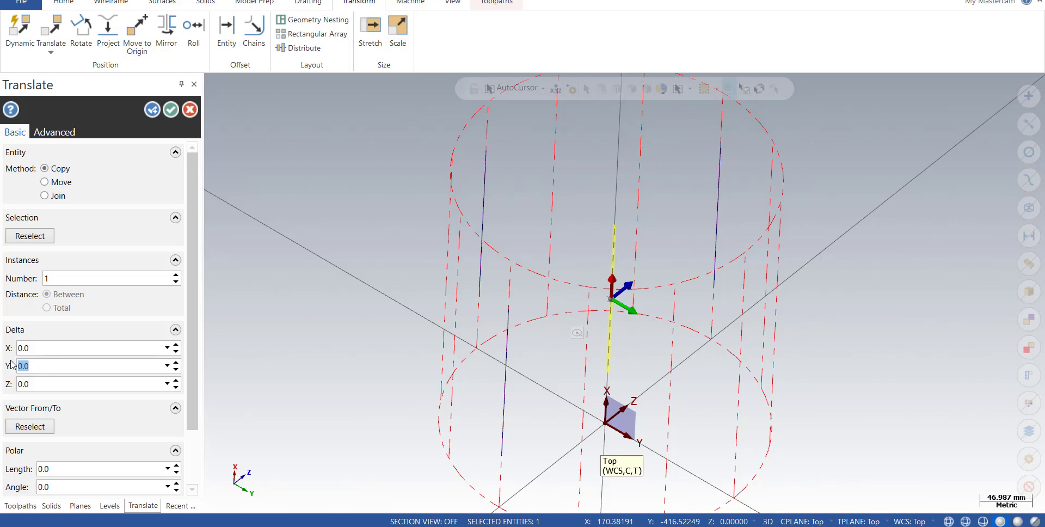
pyautogui.write('0')
pyautogui.press('Return')
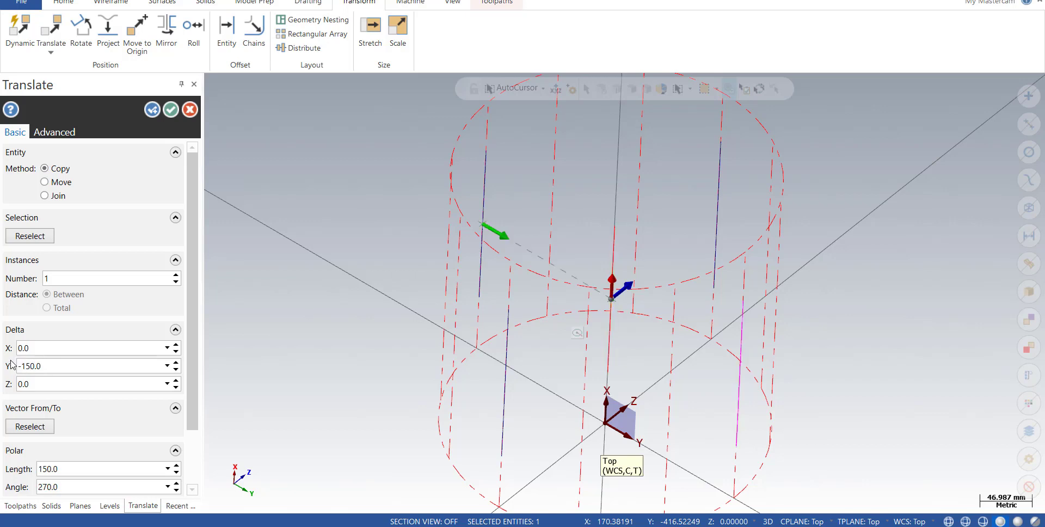
pyautogui.click(187, 111)
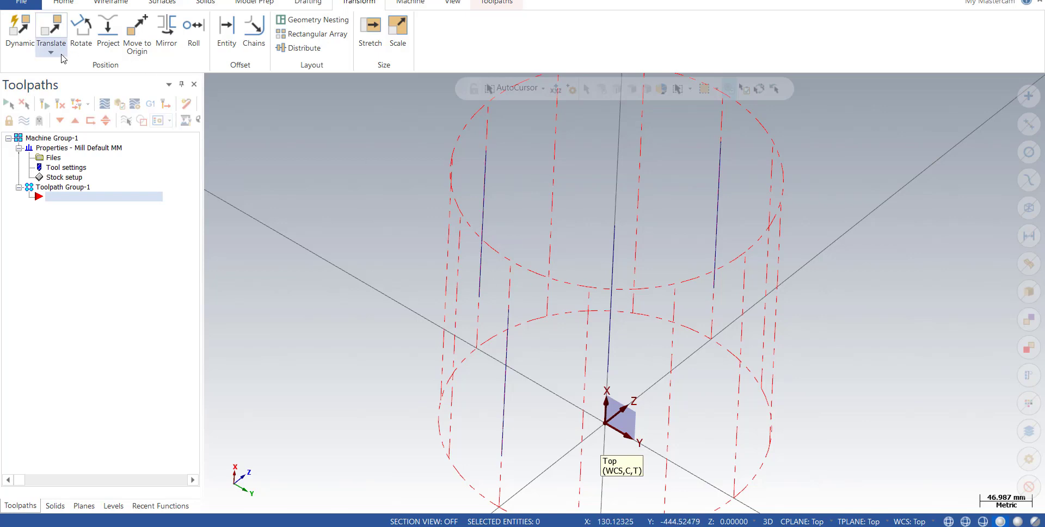
# Step: Start a plain Translate of the central line with a Y offset of 150
pyautogui.click(52, 30)
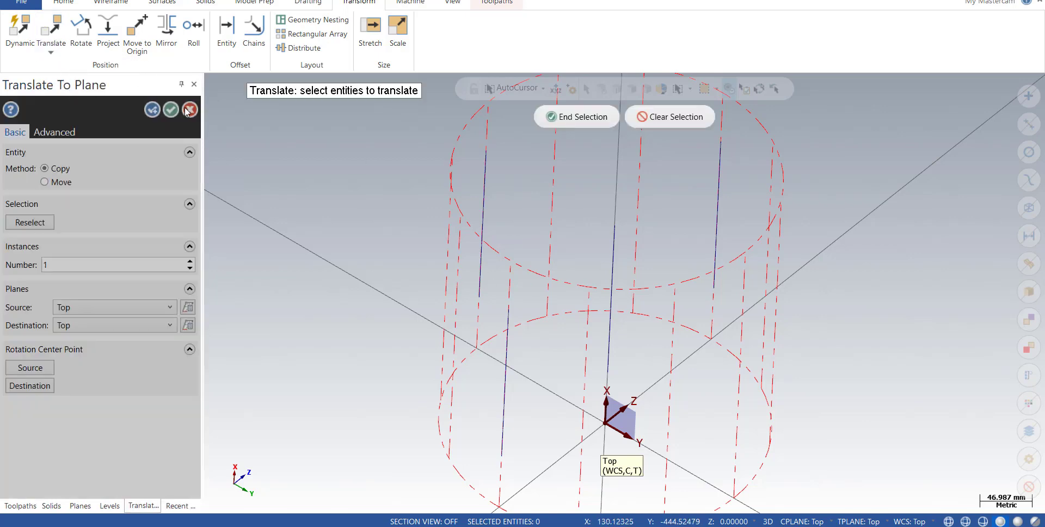
pyautogui.press('Escape')
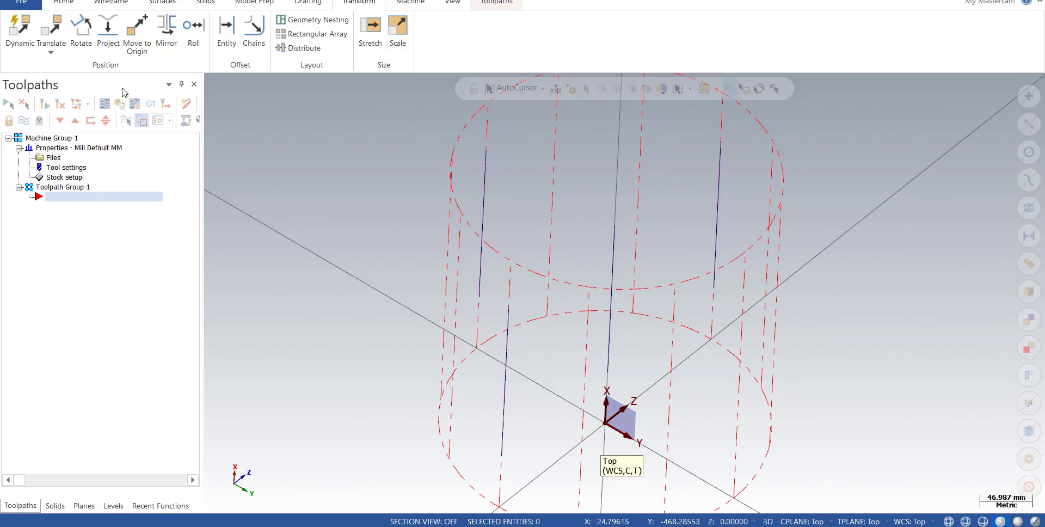
pyautogui.click(50, 52)
pyautogui.click(68, 64)
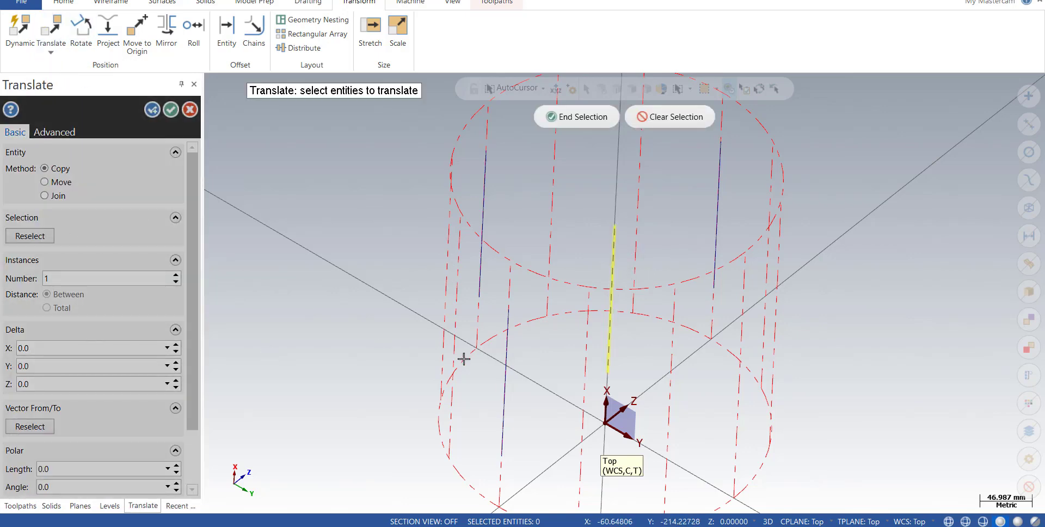
pyautogui.click(577, 117)
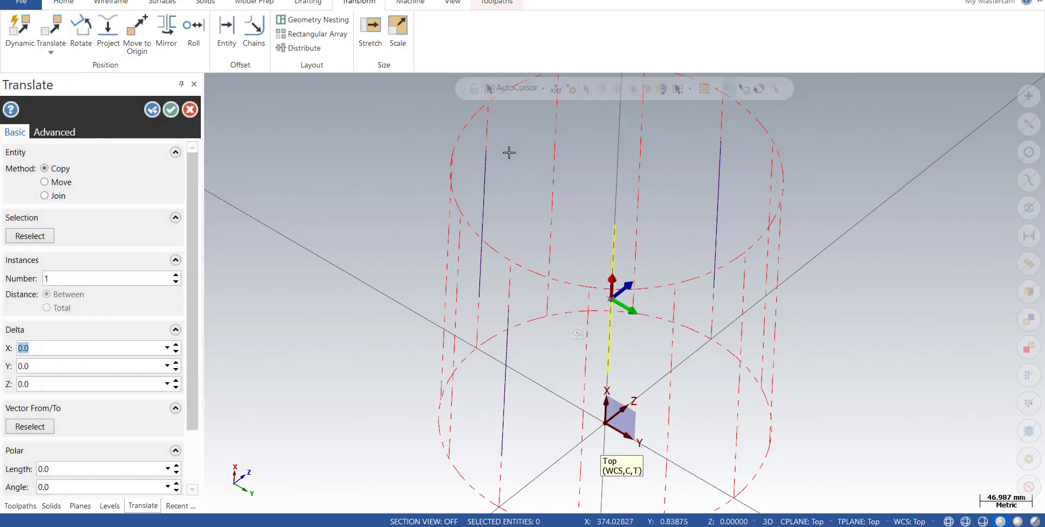
pyautogui.click(136, 369)
pyautogui.write('150')
pyautogui.press('Return')
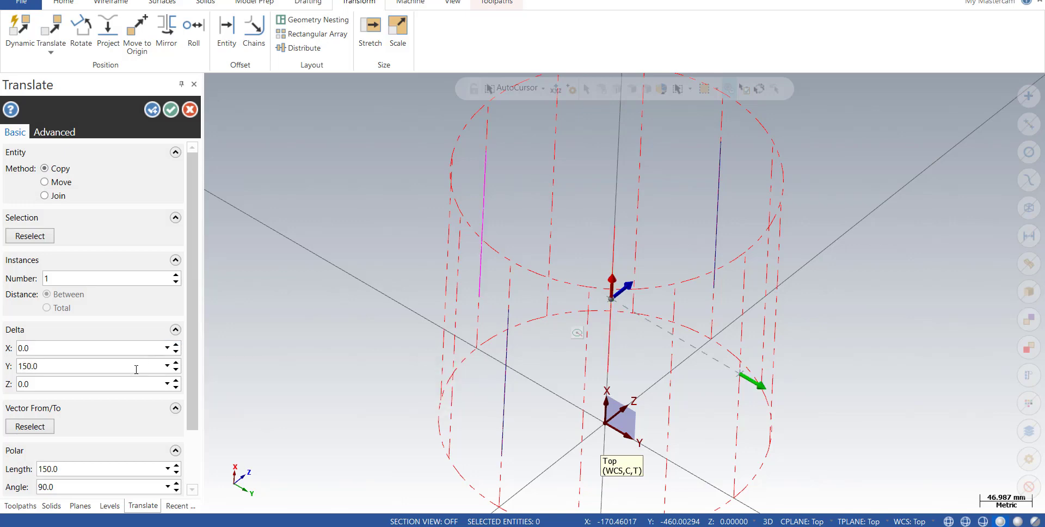
# Step: Change the Y offset to -150, confirm the translated copy and inspect the slot lines
pyautogui.moveTo(278, 384); pyautogui.dragTo(487, 341, button='middle')
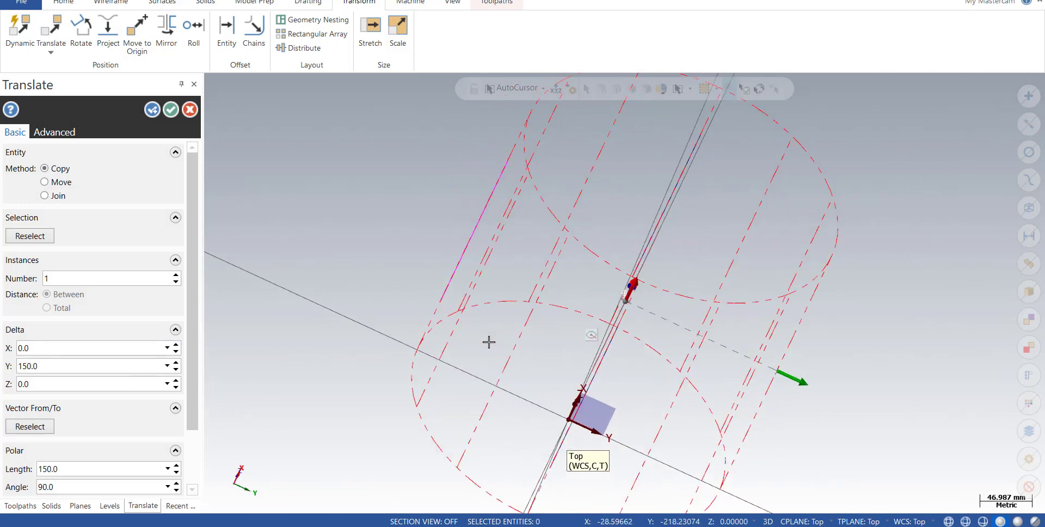
pyautogui.click(28, 365)
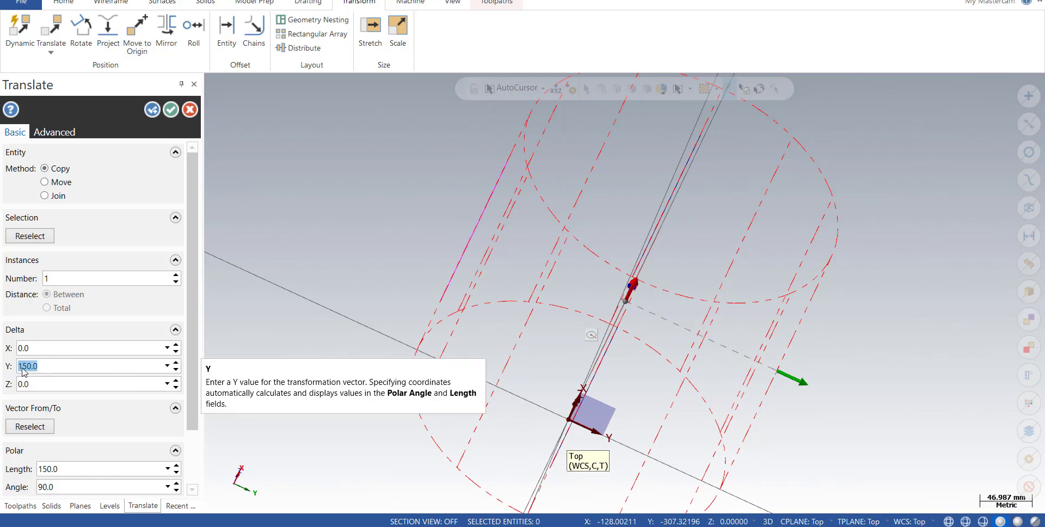
pyautogui.click(22, 369)
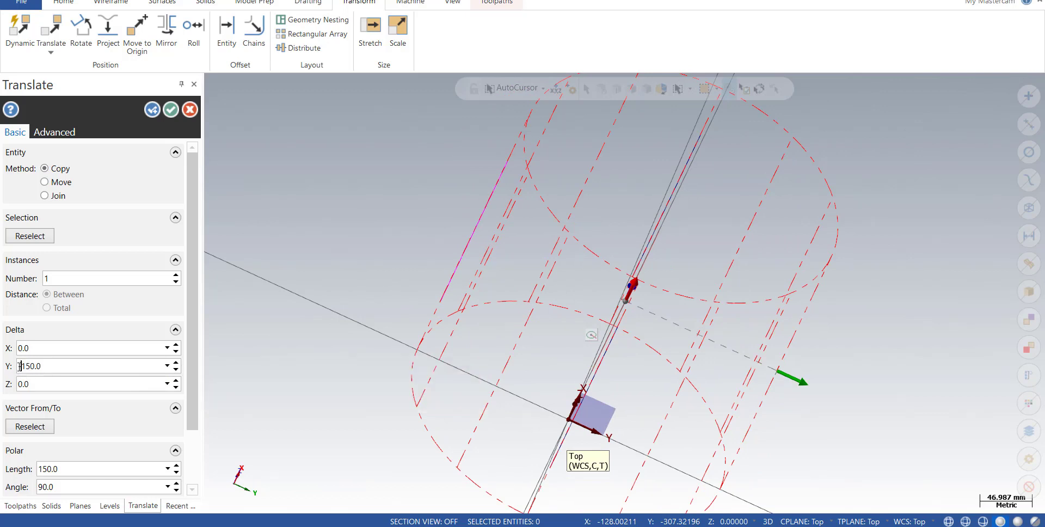
pyautogui.write('-')
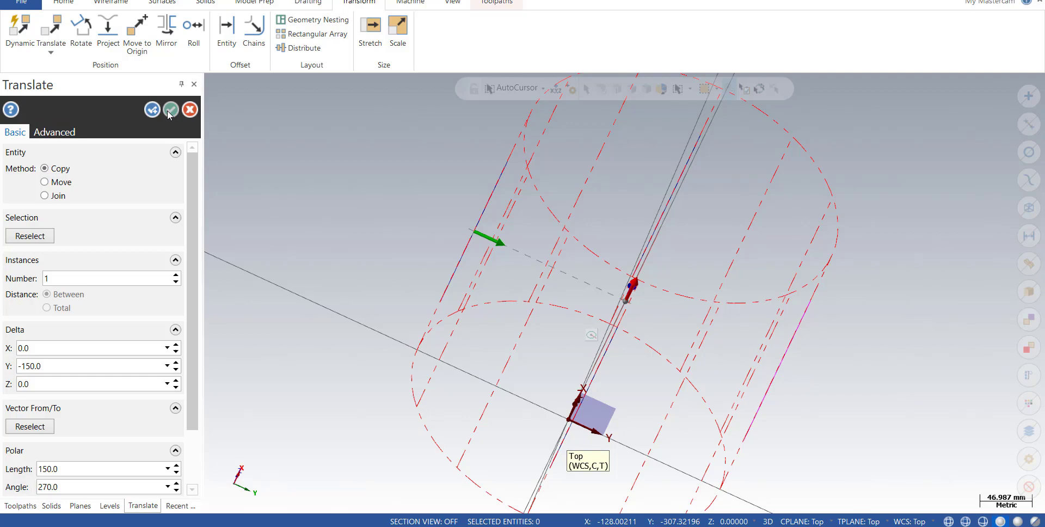
pyautogui.click(171, 110)
pyautogui.moveTo(816, 348); pyautogui.dragTo(240, 213, button='middle')
pyautogui.click(566, 275)
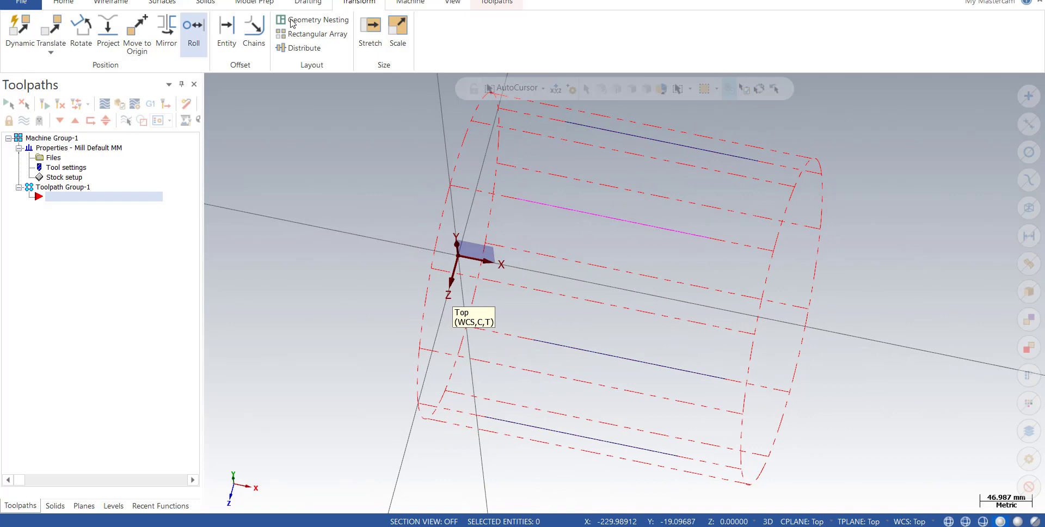
# Step: Create a Contour toolpath chaining the magenta, top, lower and bottom slot lines
pyautogui.click(492, 3)
pyautogui.click(29, 33)
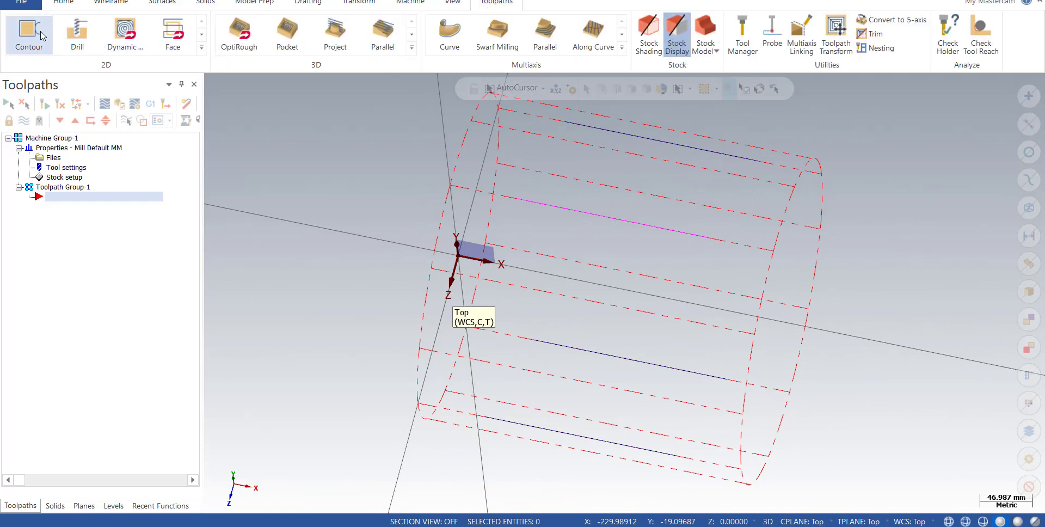
pyautogui.click(599, 215)
pyautogui.click(649, 142)
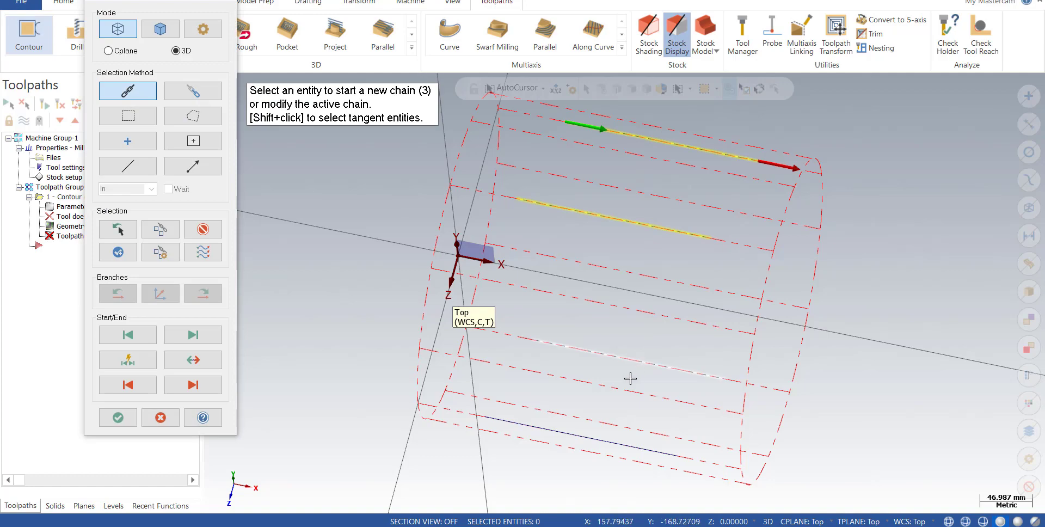
pyautogui.click(608, 356)
pyautogui.click(573, 435)
pyautogui.moveTo(597, 459); pyautogui.dragTo(563, 337, button='middle')
pyautogui.click(118, 419)
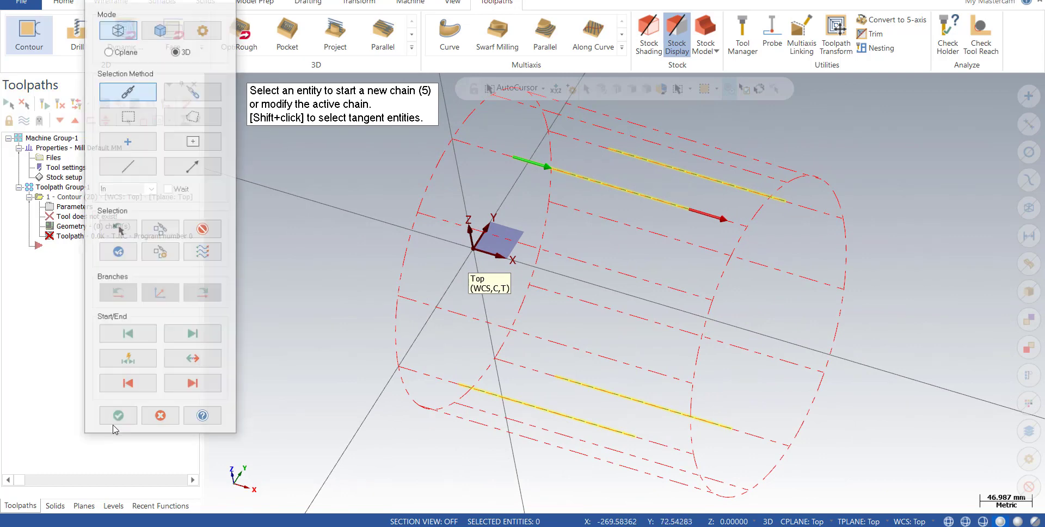
# Step: Assign library tool 224 SHOULDER MILL - 25 to the contour toolpath
pyautogui.click(74, 41)
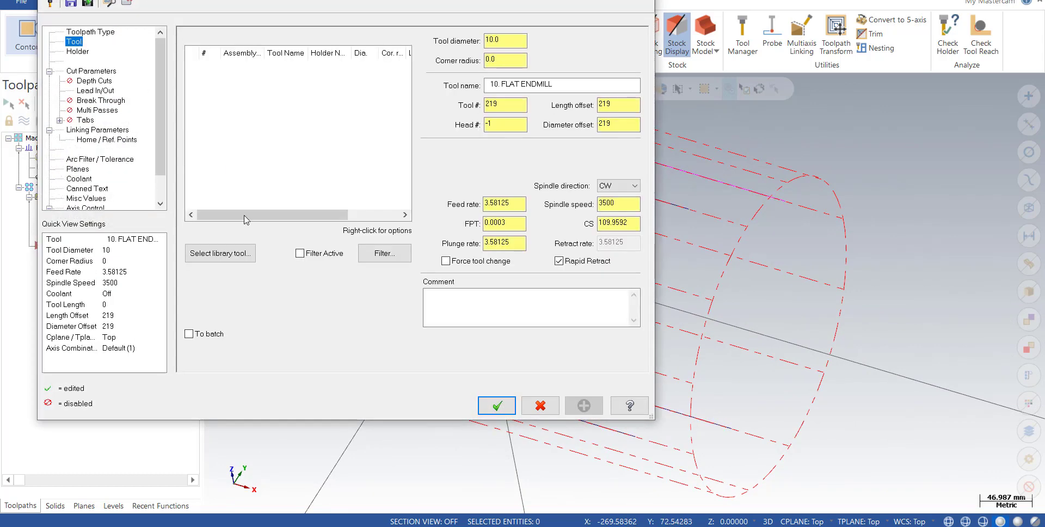
pyautogui.click(239, 255)
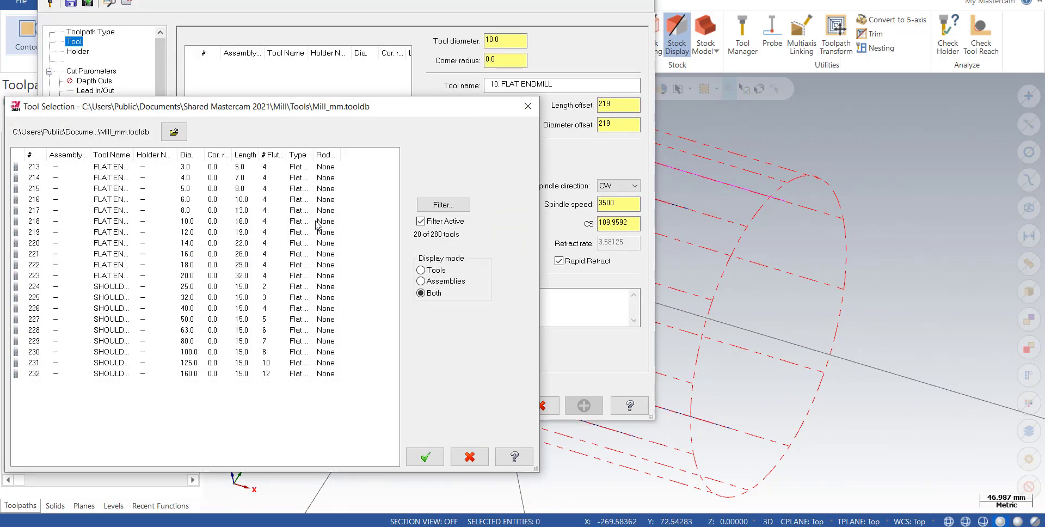
pyautogui.click(158, 277)
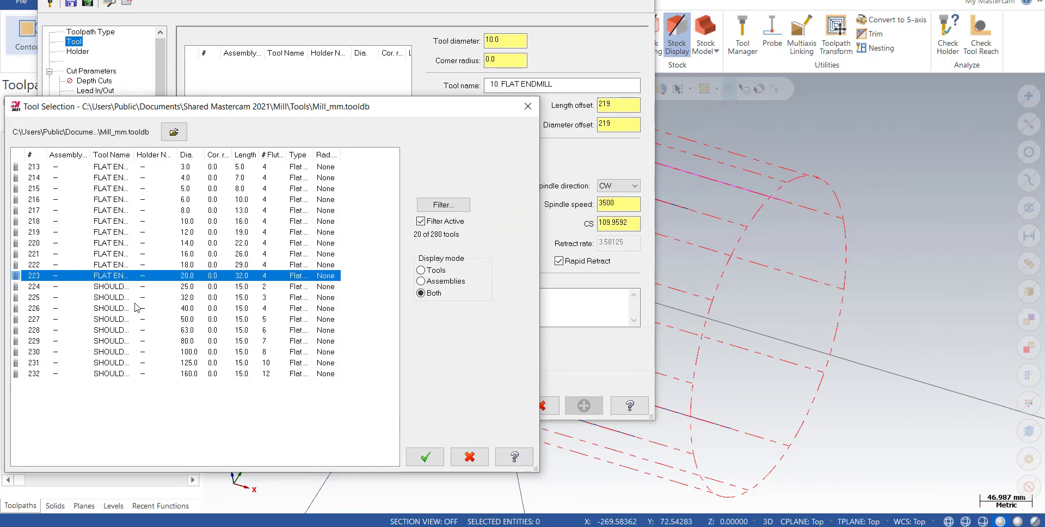
pyautogui.click(129, 289)
pyautogui.click(425, 456)
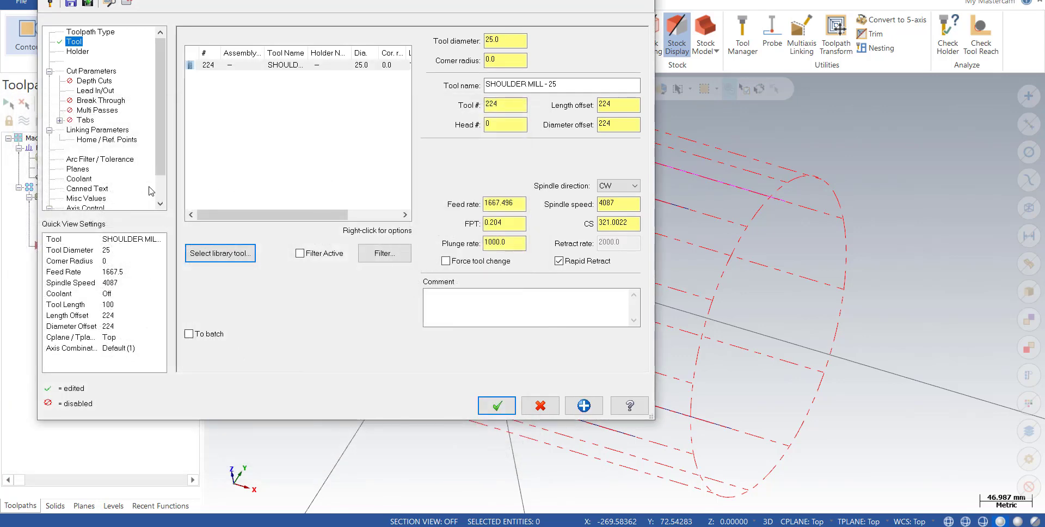
# Step: Turn on depth cuts with a 2.0 max rough step and 1.0 finish step
pyautogui.click(99, 72)
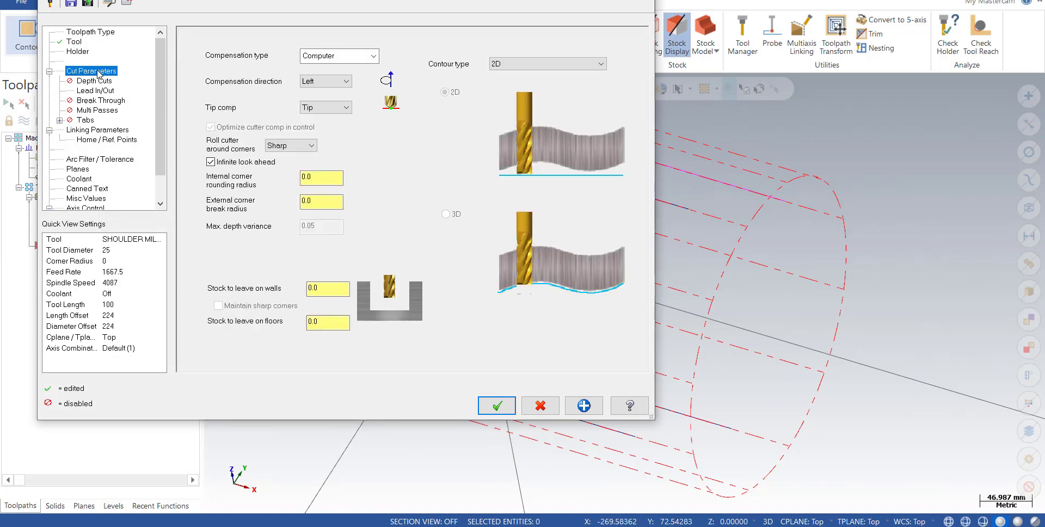
pyautogui.click(94, 81)
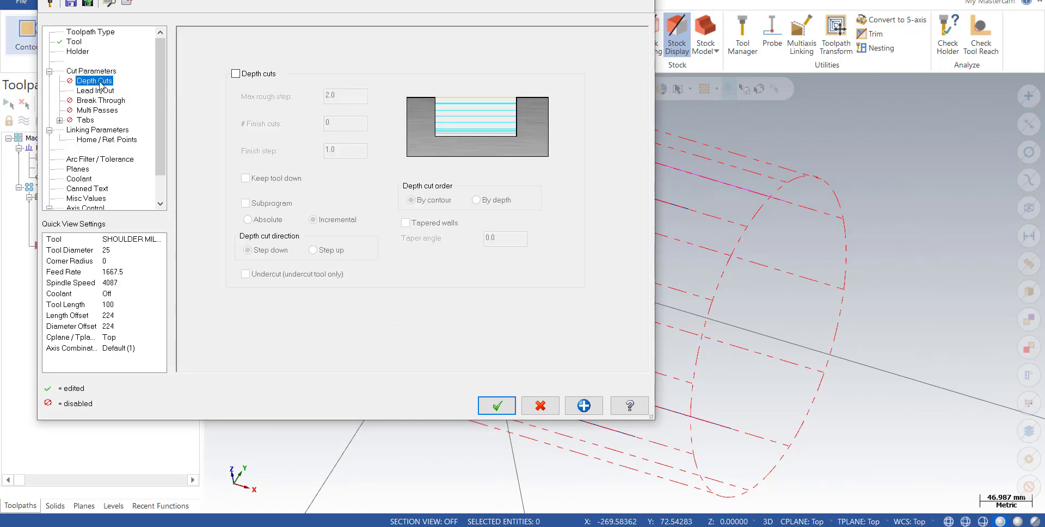
pyautogui.click(236, 73)
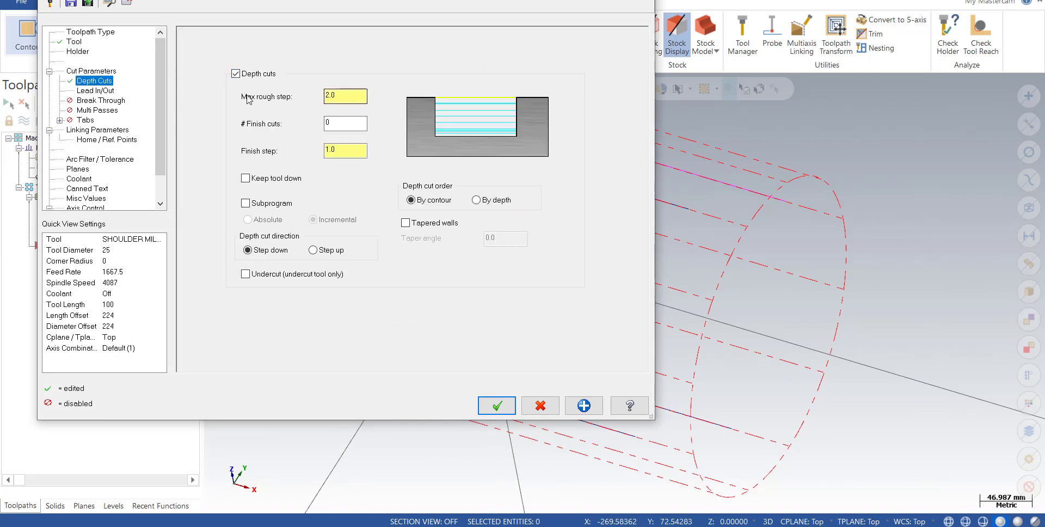
pyautogui.moveTo(337, 95); pyautogui.dragTo(317, 96)
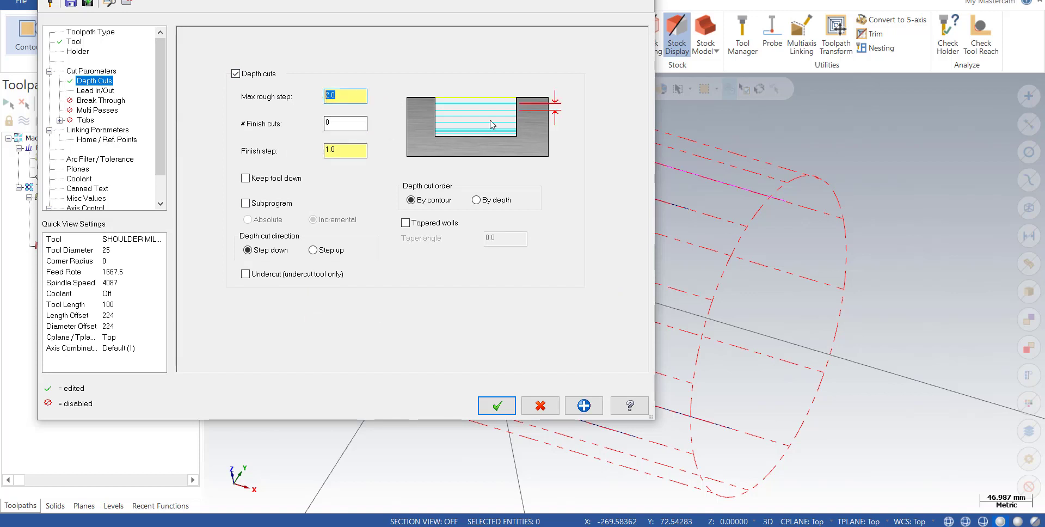
pyautogui.click(91, 104)
pyautogui.click(101, 110)
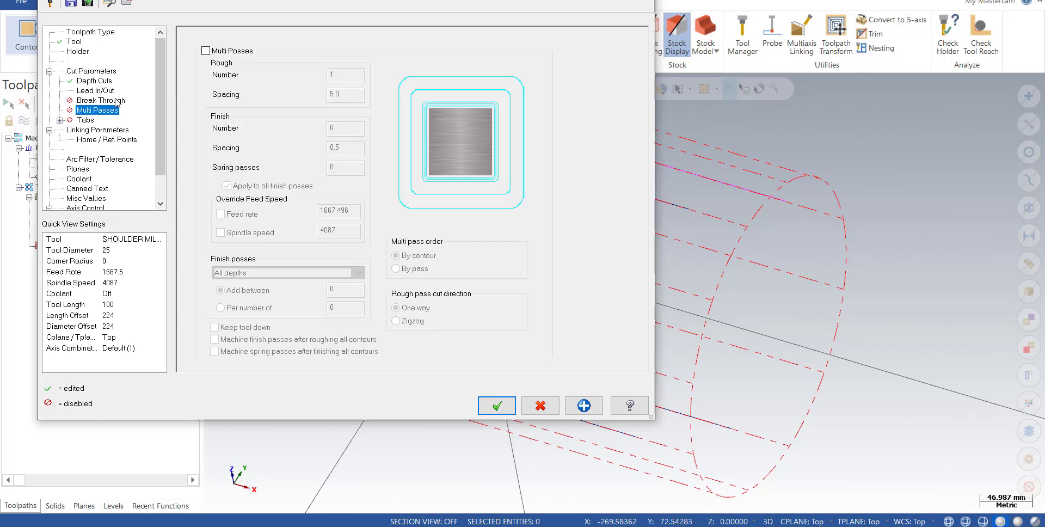
pyautogui.click(87, 120)
pyautogui.click(107, 131)
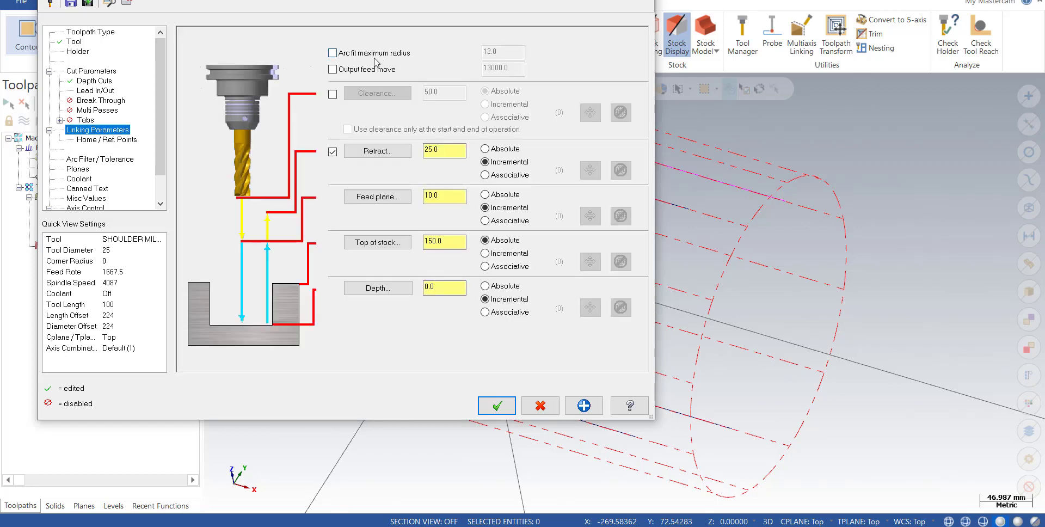
# Step: Make retract, feed plane and depth absolute and enable the clearance height
pyautogui.click(484, 149)
pyautogui.click(484, 194)
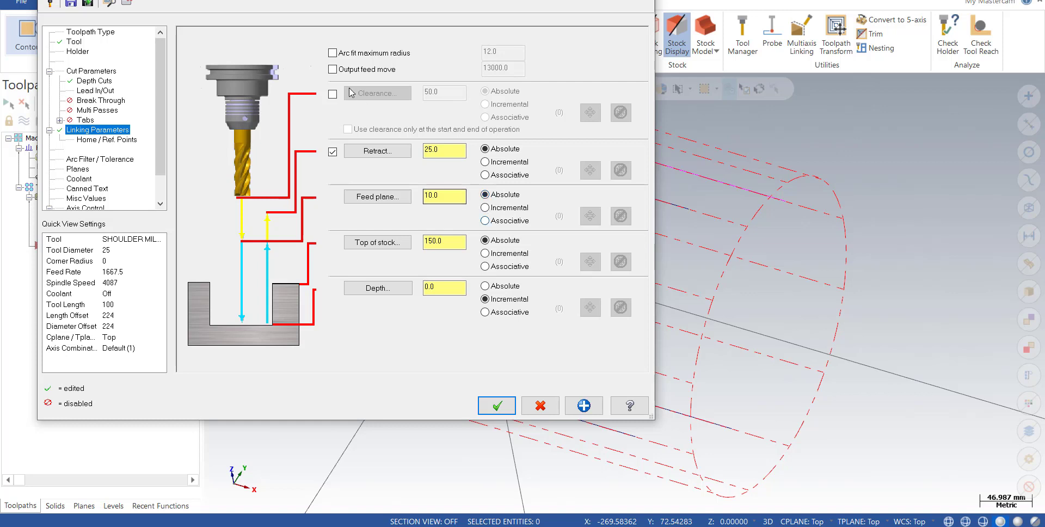
pyautogui.click(332, 94)
pyautogui.click(485, 286)
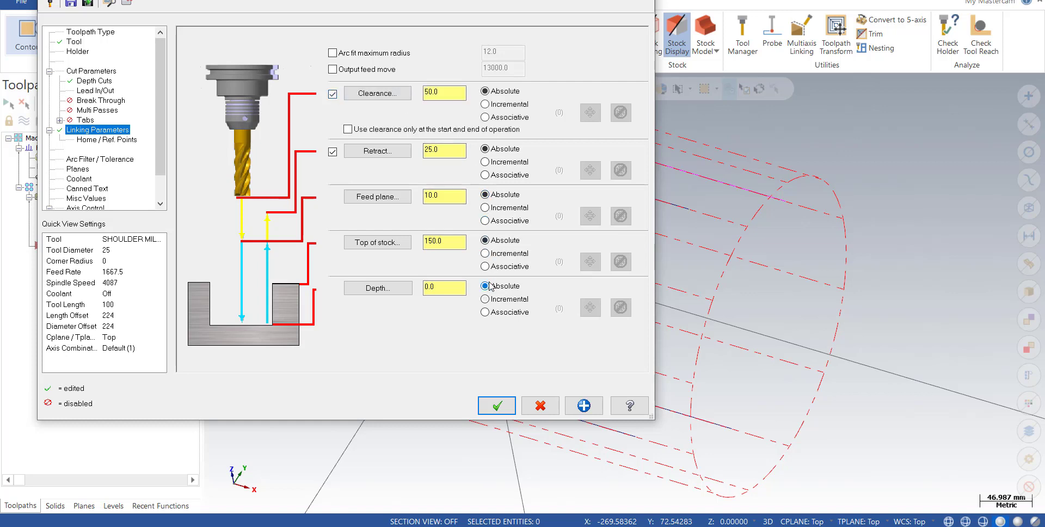
pyautogui.moveTo(465, 288); pyautogui.dragTo(424, 296)
# Step: Set top of stock to 5.0 and retract to 15, then accept the linking parameters
pyautogui.moveTo(454, 243); pyautogui.dragTo(424, 243)
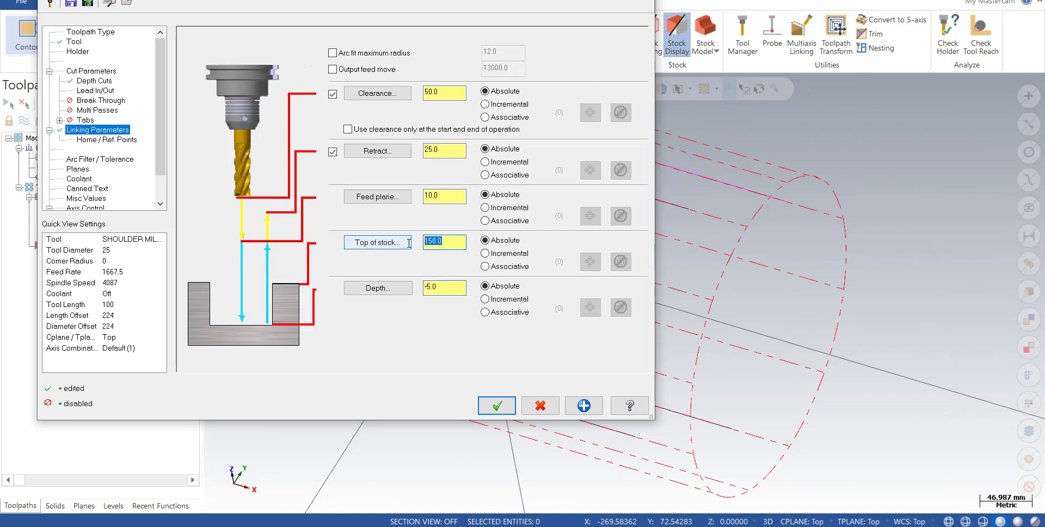
pyautogui.write('5')
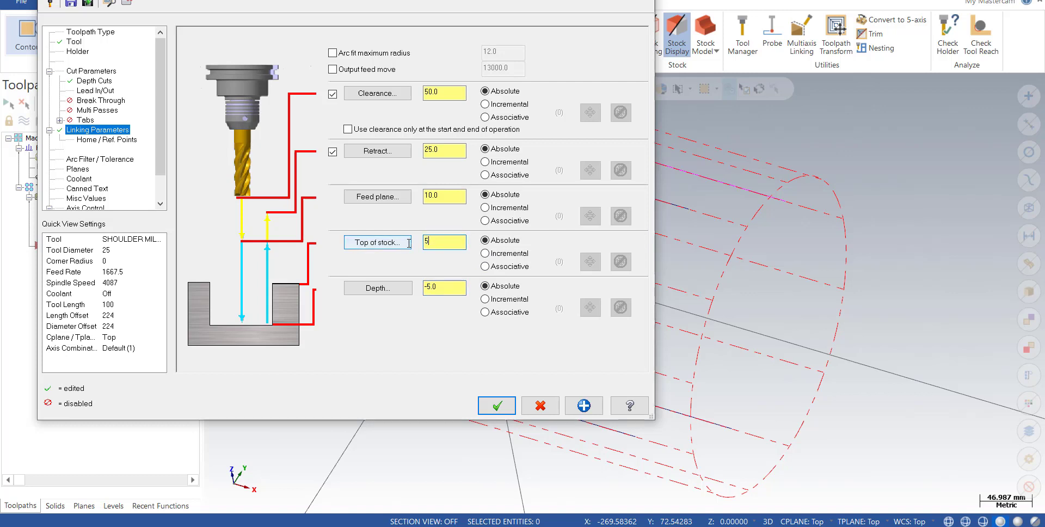
pyautogui.click(453, 196)
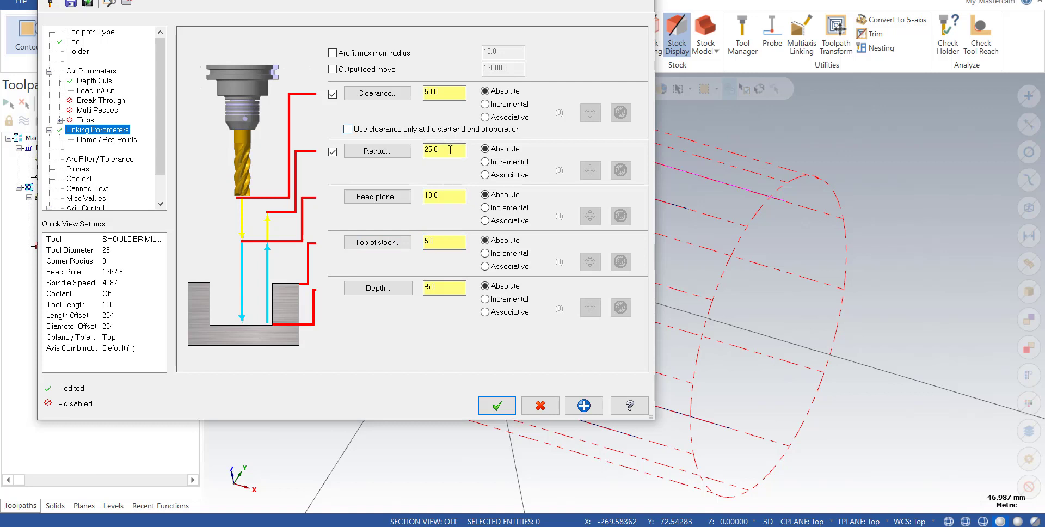
pyautogui.moveTo(449, 146); pyautogui.dragTo(425, 149)
pyautogui.write('1')
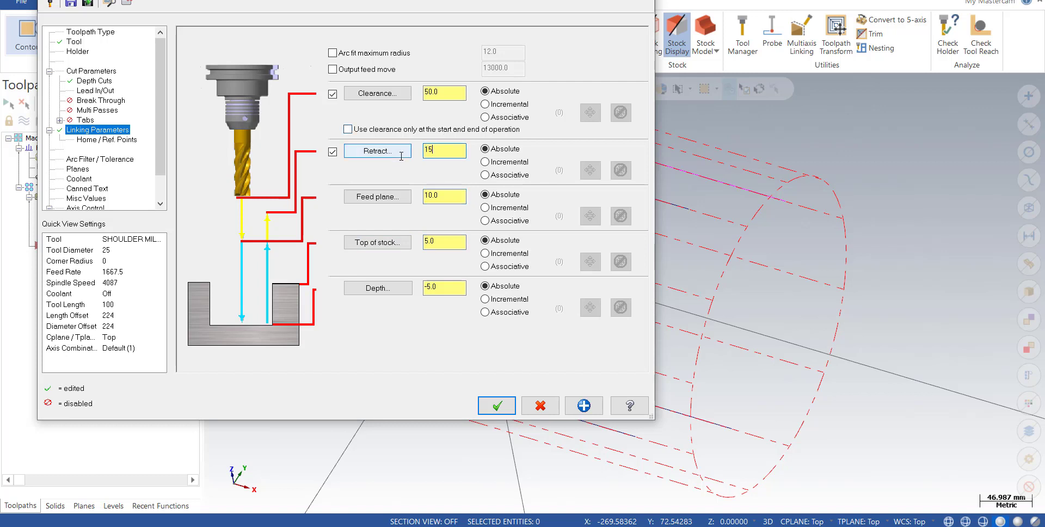
pyautogui.write('5')
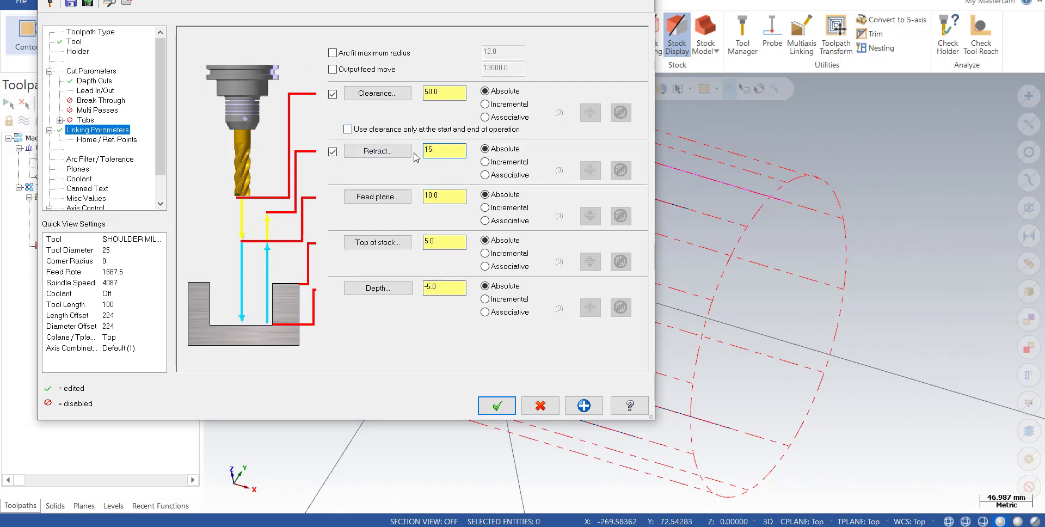
pyautogui.click(497, 405)
pyautogui.moveTo(701, 316)
pyautogui.mouseDown(button='middle')
pyautogui.moveTo(725, 250)
pyautogui.moveTo(700, 245)
pyautogui.moveTo(640, 322)
pyautogui.moveTo(602, 333)
pyautogui.moveTo(641, 303)
pyautogui.moveTo(695, 298)
pyautogui.moveTo(669, 299)
pyautogui.moveTo(691, 305)
pyautogui.moveTo(654, 322)
pyautogui.mouseUp(button='middle')
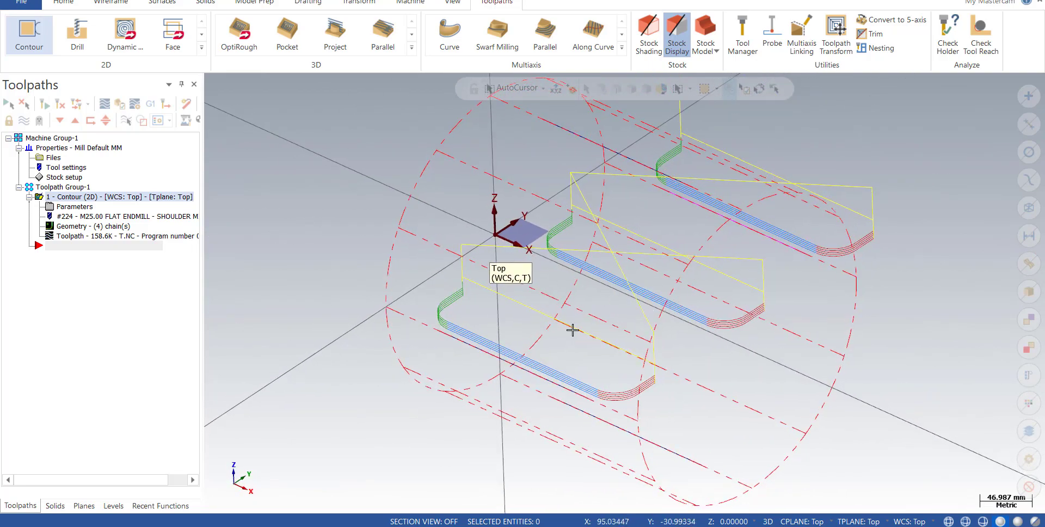
# Step: Switch the contour's rotary axis control to Y-axis substitution with a 300 rotary diameter
pyautogui.moveTo(572, 329); pyautogui.dragTo(590, 354, button='middle')
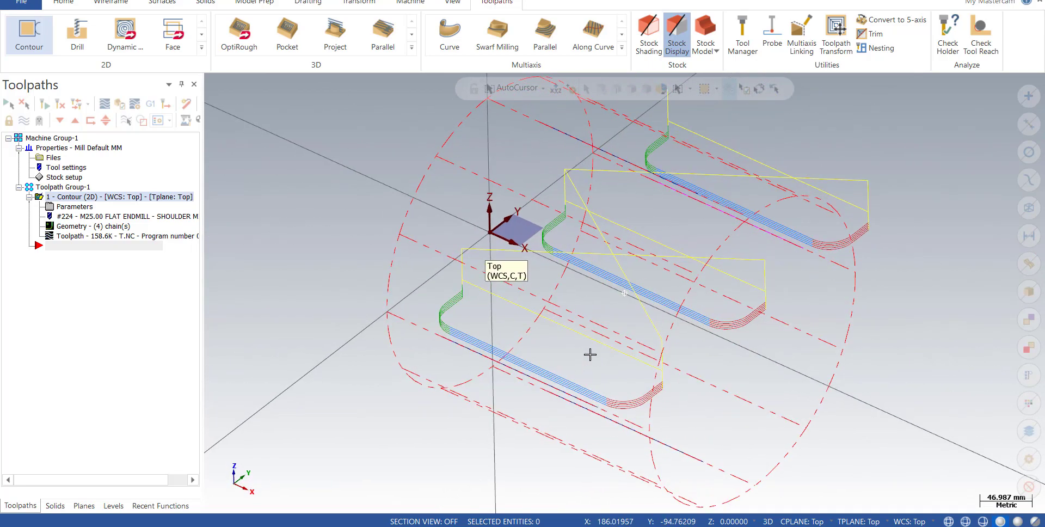
pyautogui.click(71, 207)
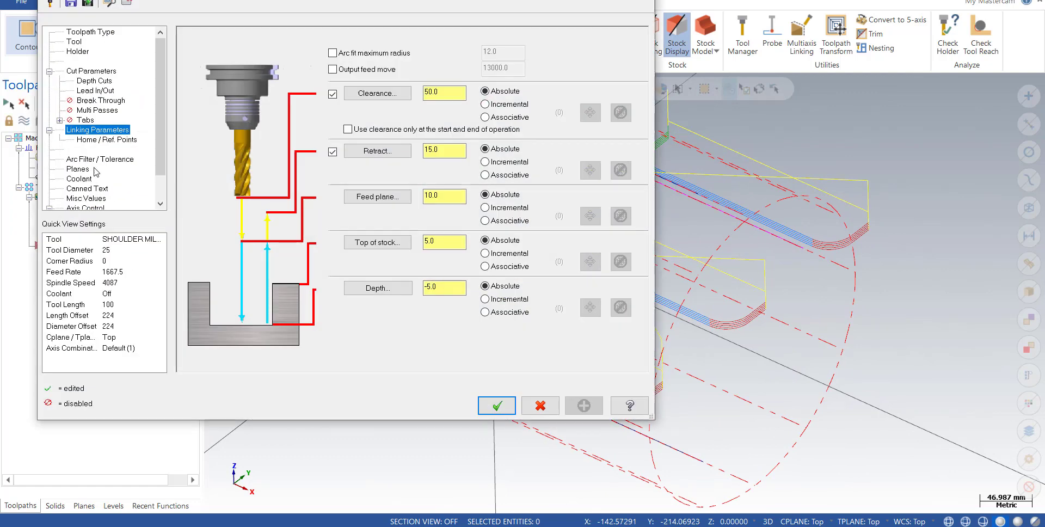
pyautogui.click(101, 160)
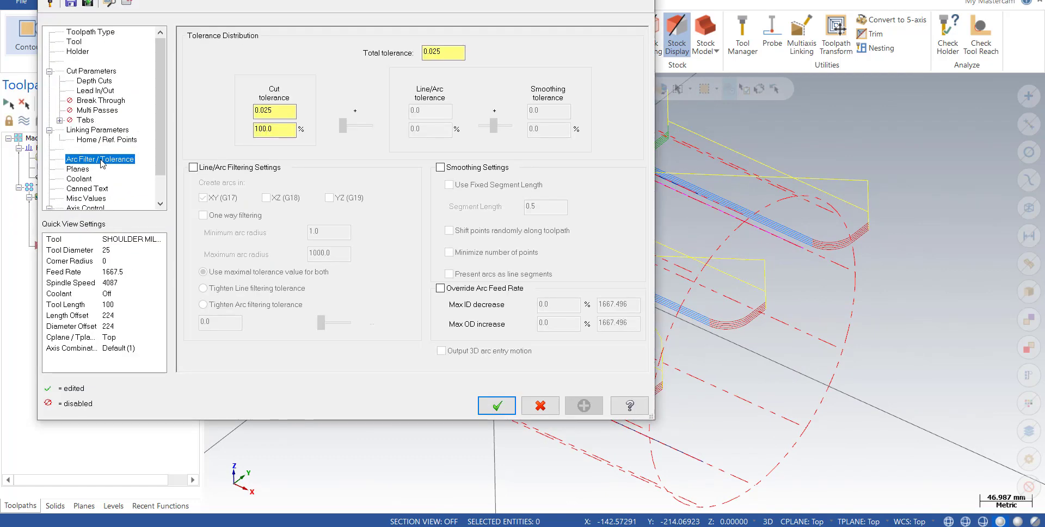
pyautogui.scroll(-1, 97, 195)
pyautogui.click(91, 185)
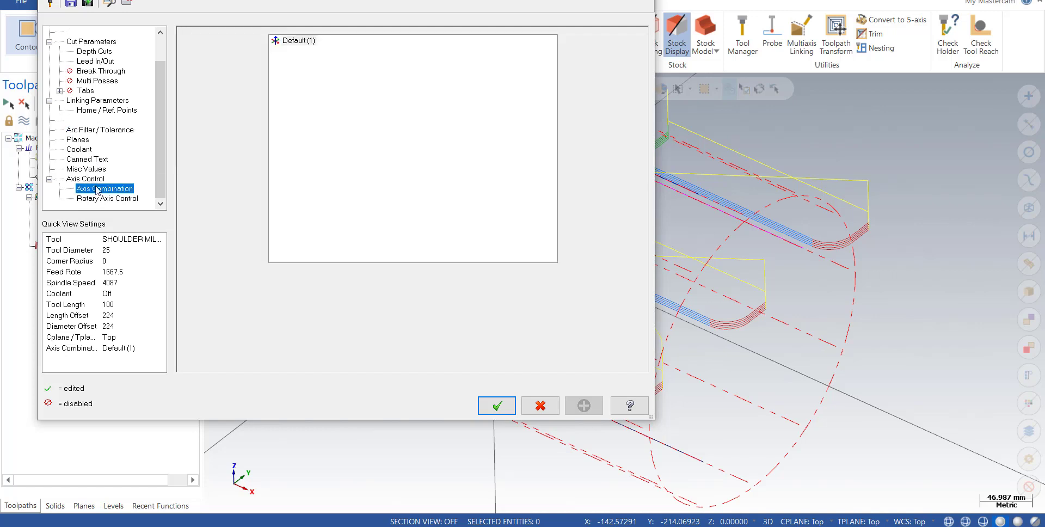
pyautogui.click(100, 199)
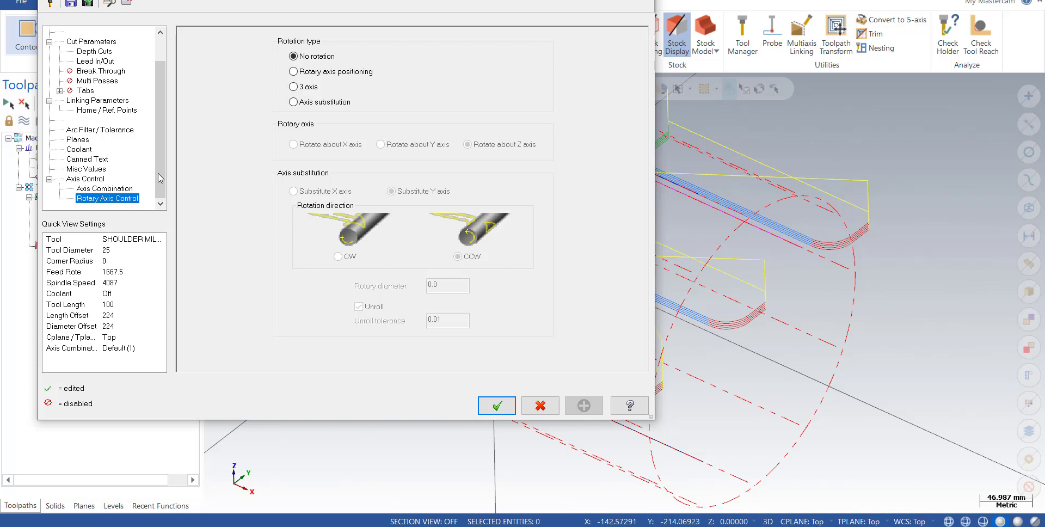
pyautogui.click(295, 102)
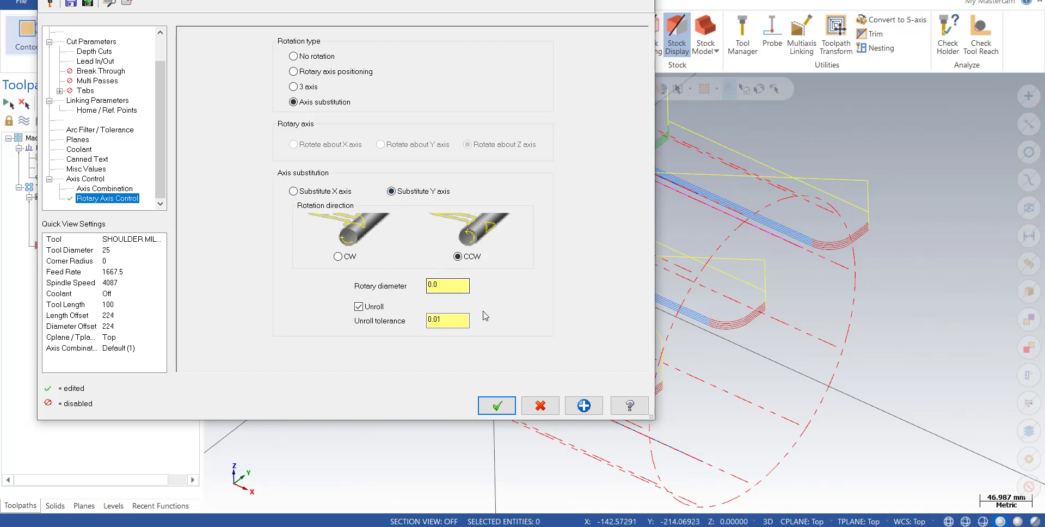
pyautogui.click(455, 288)
# Step: Accept the rotary axis settings and regenerate the wrapped contour toolpath
pyautogui.click(496, 406)
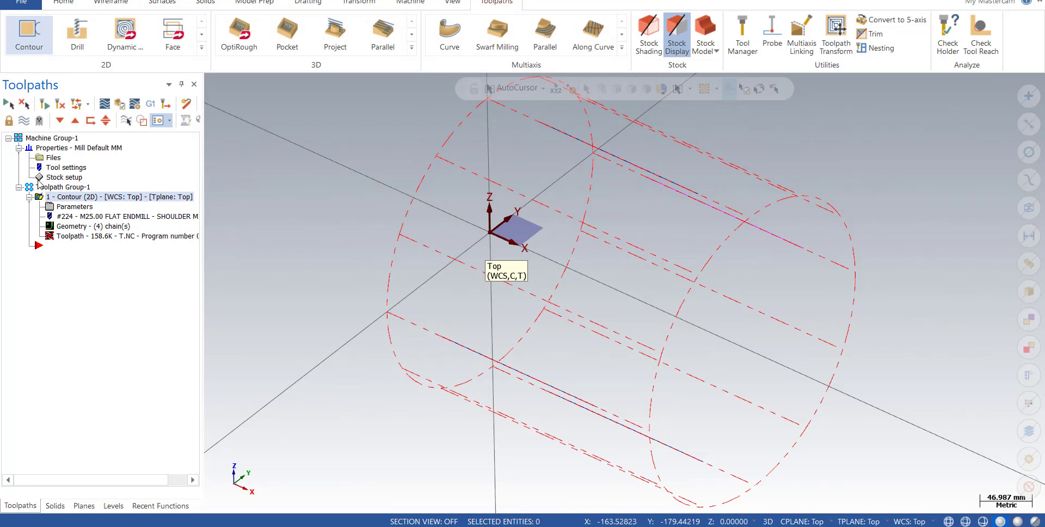
pyautogui.click(45, 104)
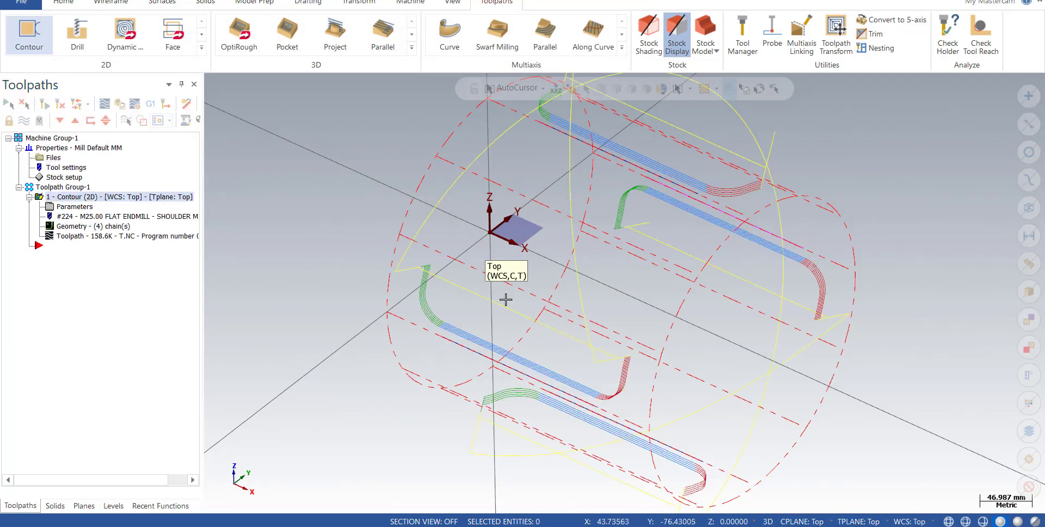
pyautogui.moveTo(532, 290); pyautogui.dragTo(473, 296, button='middle')
# Step: Turn off Entry and Lead In/Out for the contour and regenerate it
pyautogui.click(74, 206)
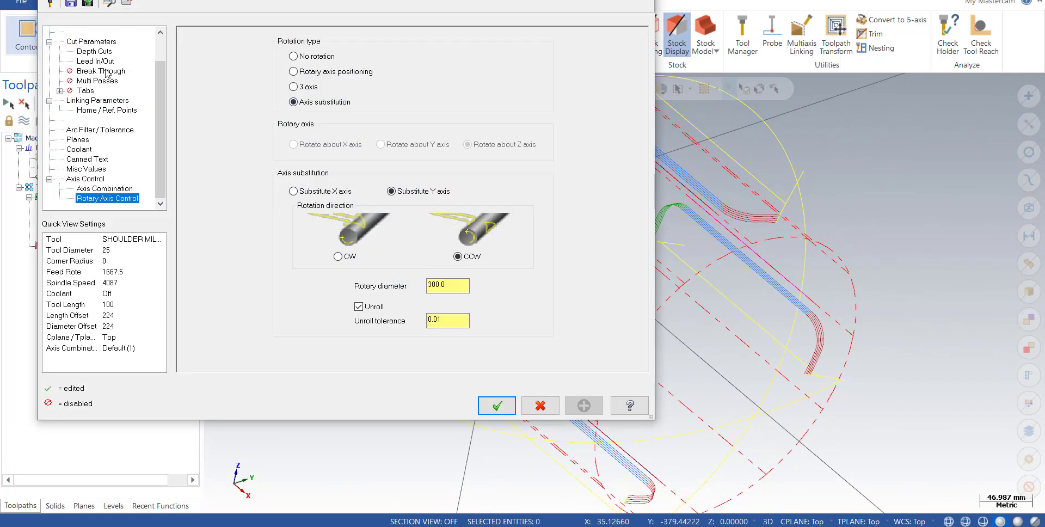
pyautogui.click(104, 72)
pyautogui.click(95, 61)
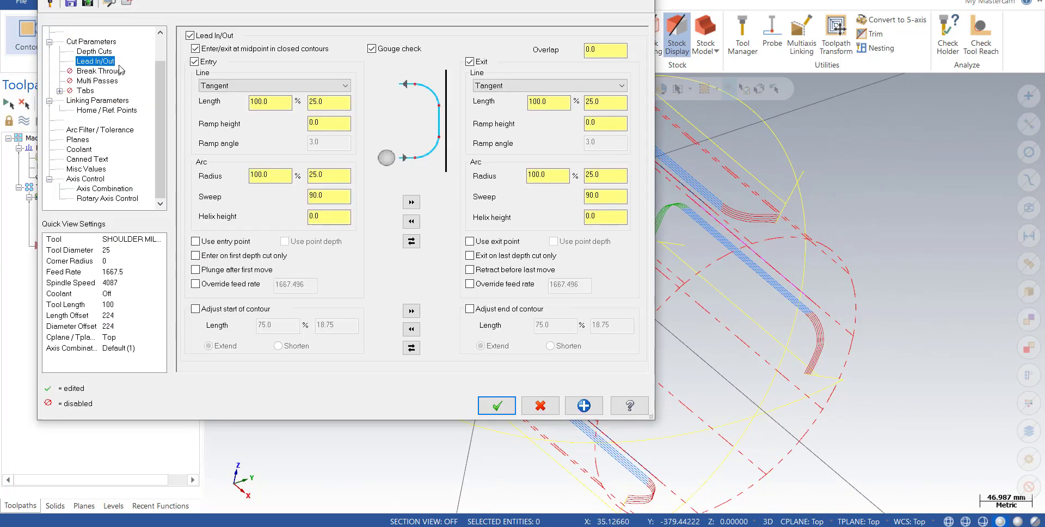
pyautogui.click(195, 62)
pyautogui.click(190, 35)
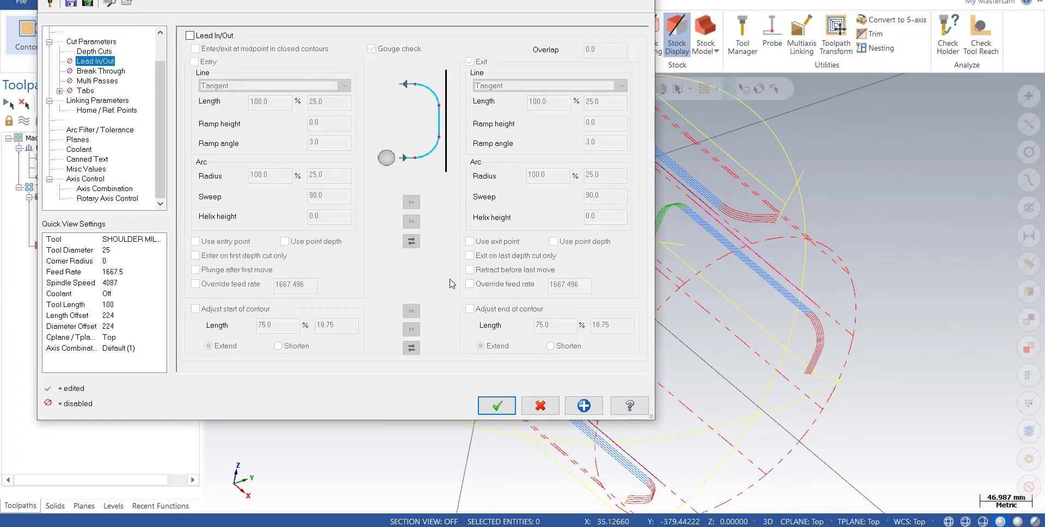
pyautogui.click(497, 405)
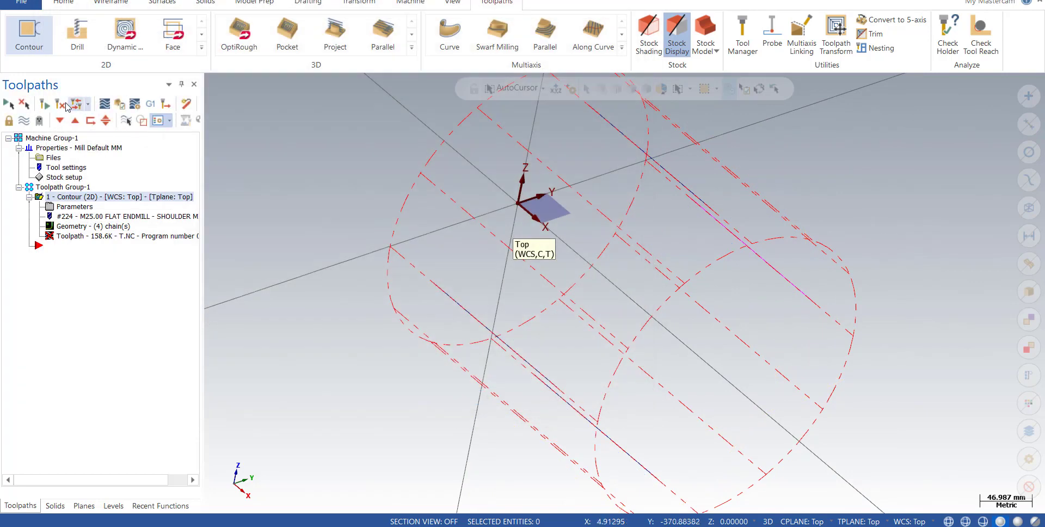
pyautogui.click(67, 107)
pyautogui.moveTo(550, 296); pyautogui.dragTo(576, 303, button='middle')
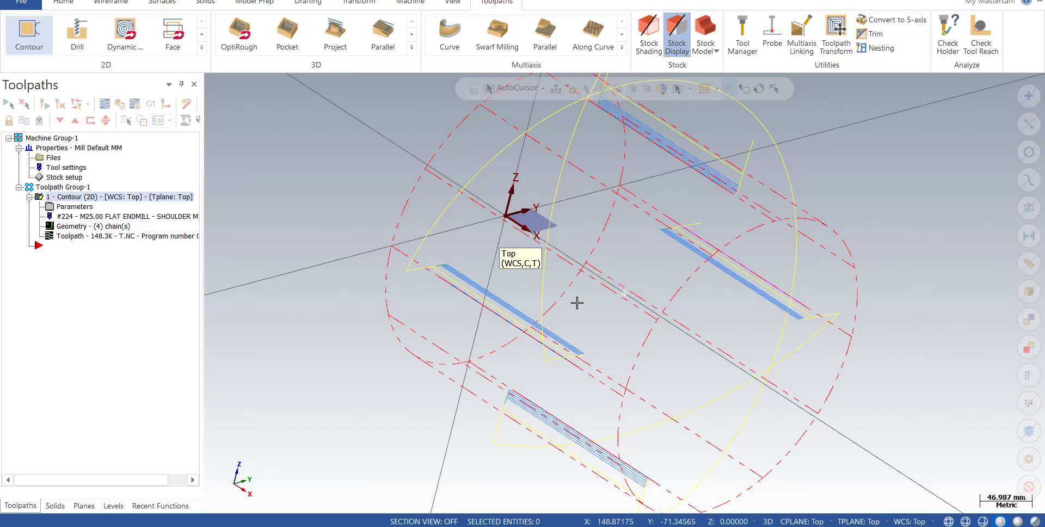
# Step: Simulate all 249 moves of the wrapped contour and inspect the slots cut into the cylinder
pyautogui.click(120, 103)
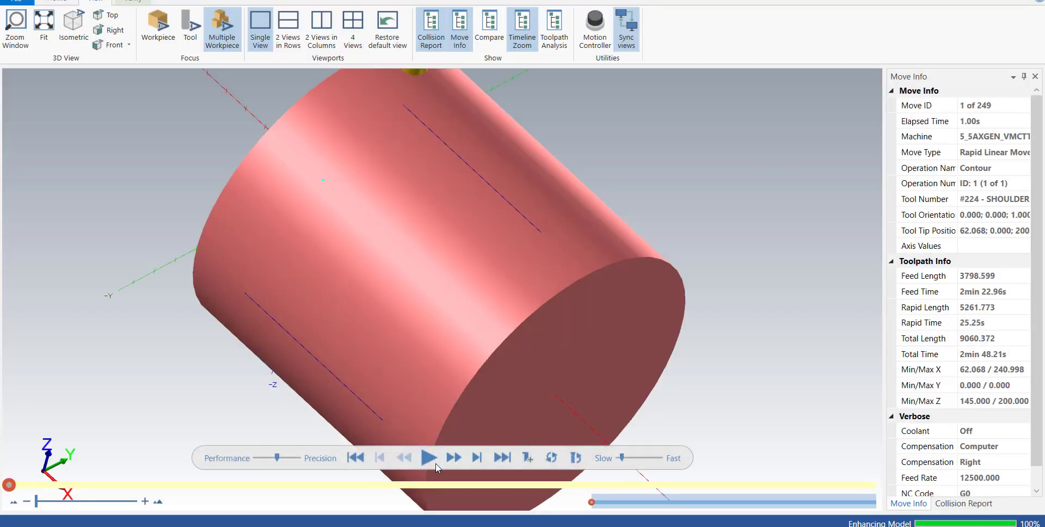
pyautogui.click(429, 457)
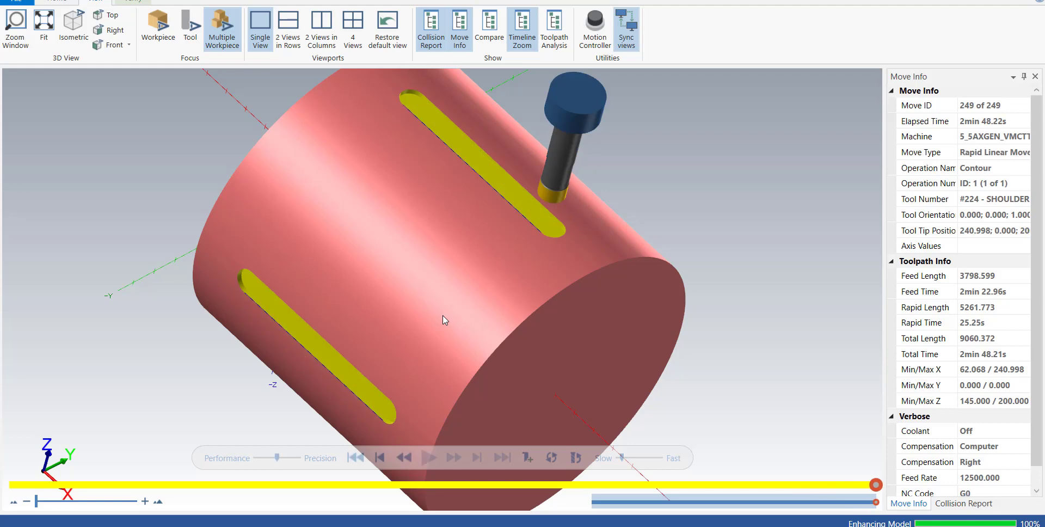
pyautogui.moveTo(567, 357); pyautogui.dragTo(503, 372, button='middle')
pyautogui.scroll(-3, 504, 372)
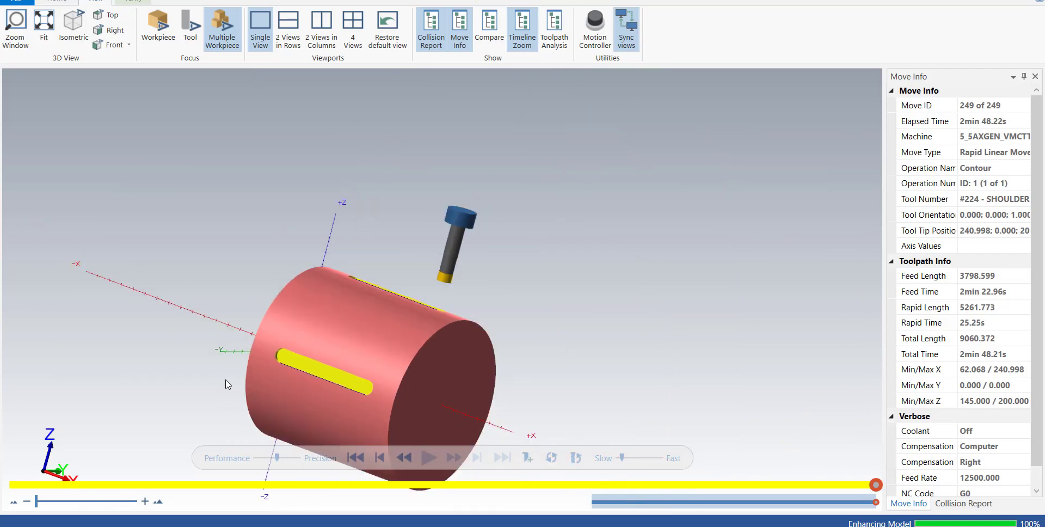
pyautogui.scroll(-4, 133, 356)
pyautogui.scroll(3, 82, 416)
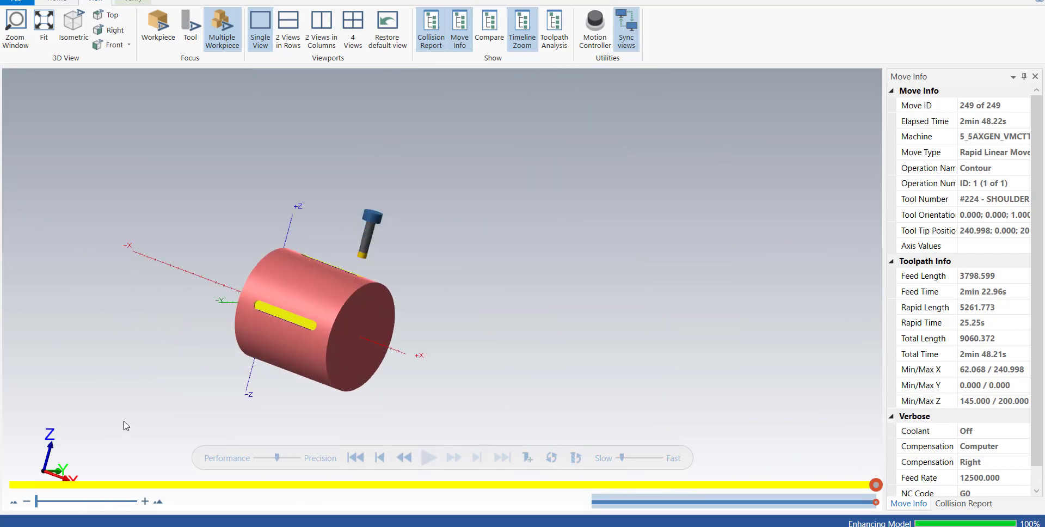
pyautogui.scroll(3, 170, 380)
pyautogui.scroll(2, 337, 311)
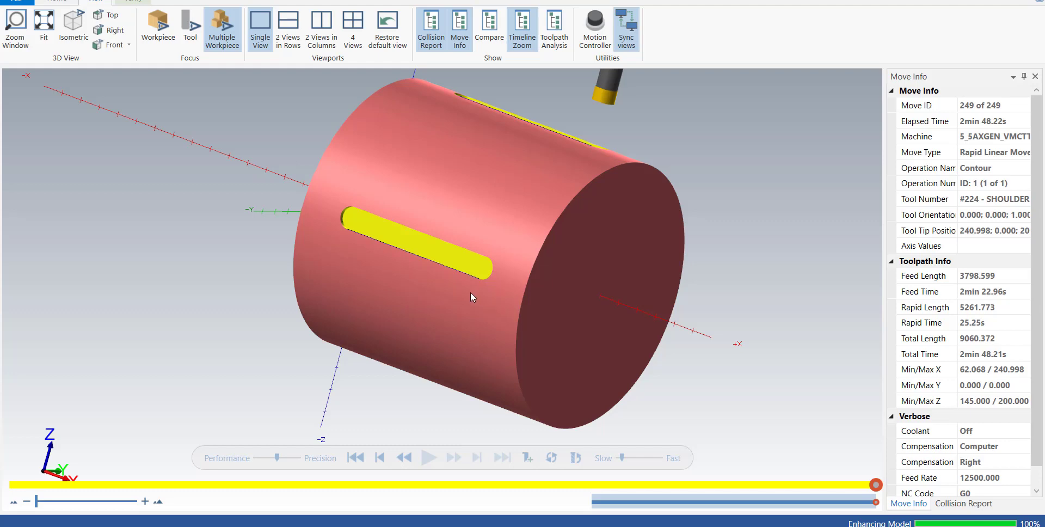
pyautogui.moveTo(507, 286)
pyautogui.mouseDown(button='middle')
pyautogui.moveTo(478, 291)
pyautogui.moveTo(541, 294)
pyautogui.moveTo(514, 290)
pyautogui.mouseUp(button='middle')
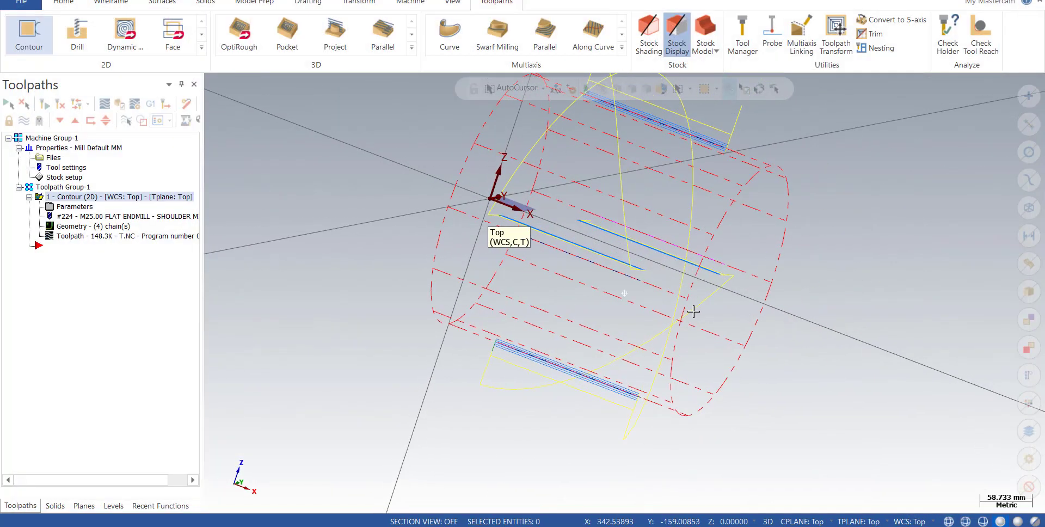
pyautogui.moveTo(693, 311); pyautogui.dragTo(655, 341, button='middle')
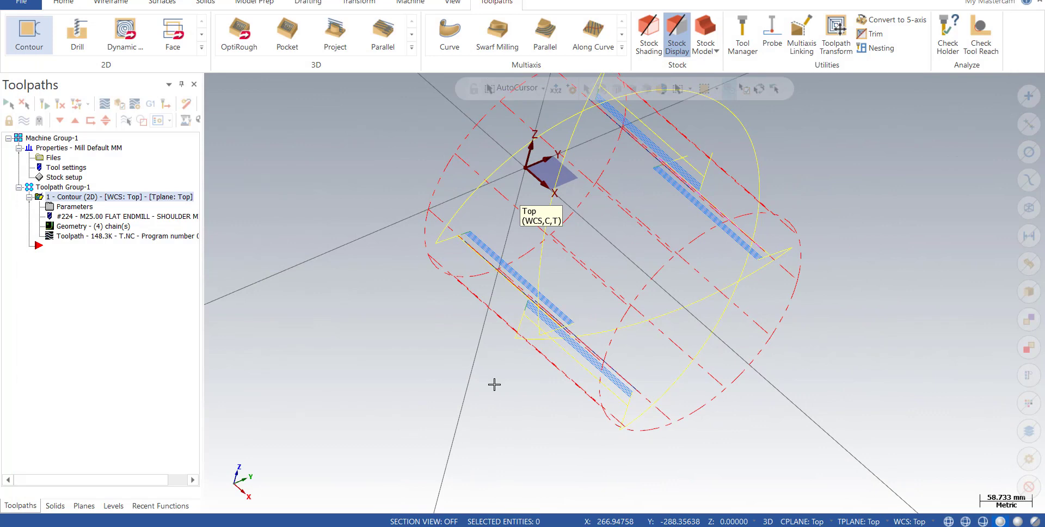